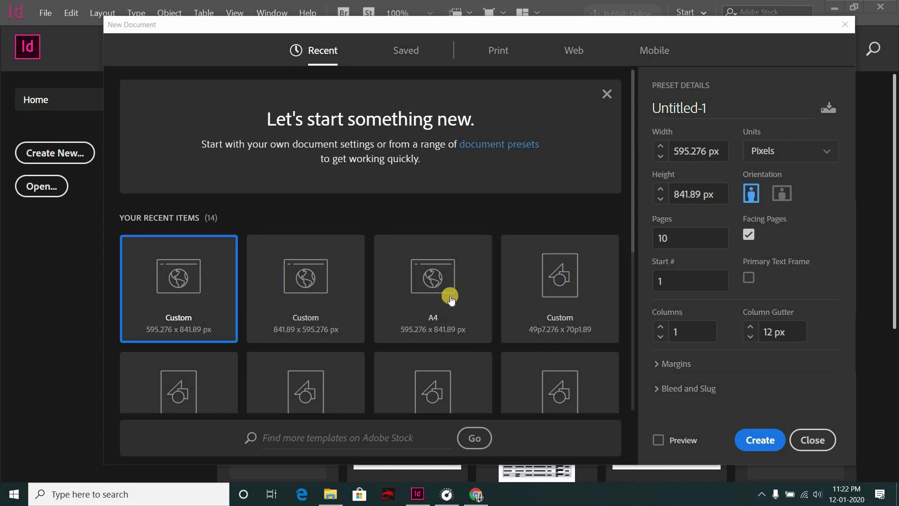
Create a new 10-page A4 document with Facing Pages turned off.
{"action": "left_click", "coordinate": [472, 293]}
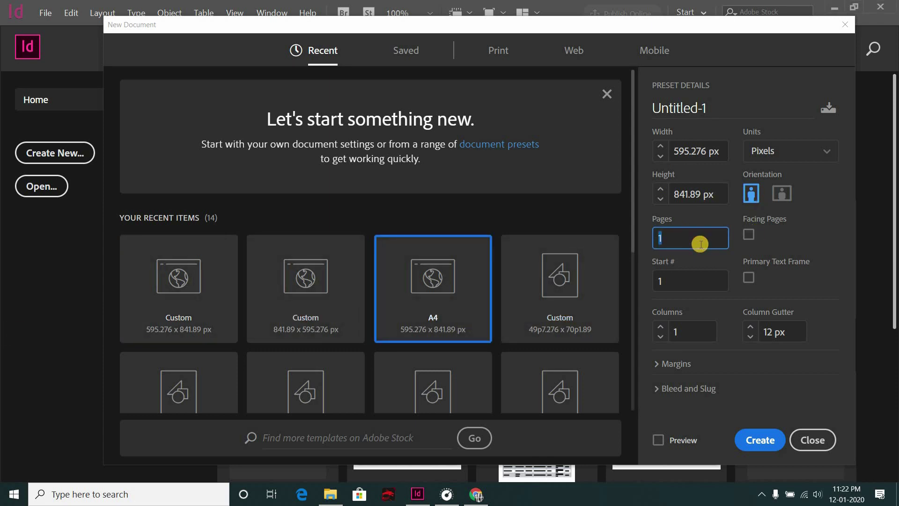
{"action": "left_click", "coordinate": [756, 436]}
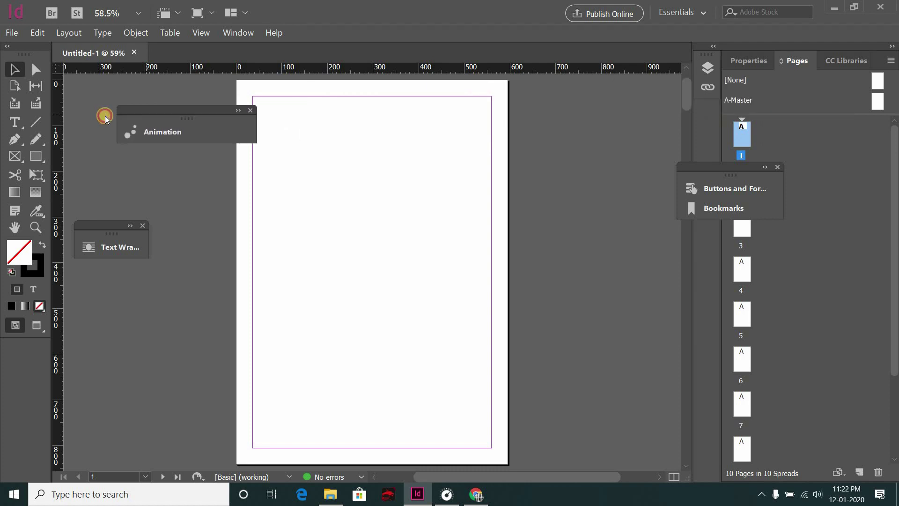
Move the Animation panel left beside the page, scroll through the pages, and switch to the Page tool.
{"action": "left_click_drag", "start_coordinate": [762, 89], "coordinate": [104, 114]}
{"action": "scroll", "coordinate": [348, 197], "scroll_direction": "down", "scroll_amount": 3}
{"action": "scroll", "coordinate": [347, 209], "scroll_direction": "down", "scroll_amount": 2}
{"action": "scroll", "coordinate": [350, 212], "scroll_direction": "down", "scroll_amount": 3}
{"action": "scroll", "coordinate": [356, 225], "scroll_direction": "down", "scroll_amount": 3}
{"action": "scroll", "coordinate": [360, 231], "scroll_direction": "down", "scroll_amount": 2}
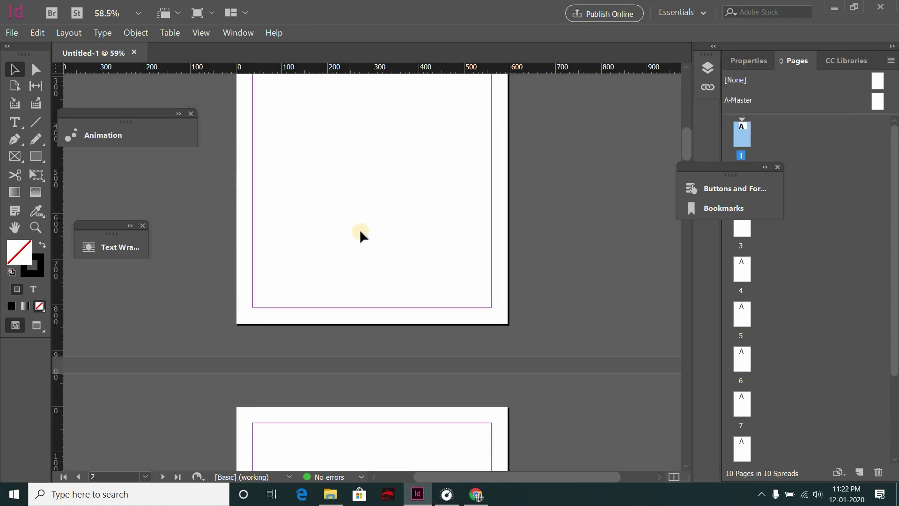
{"action": "scroll", "coordinate": [352, 225], "scroll_direction": "down", "scroll_amount": 3}
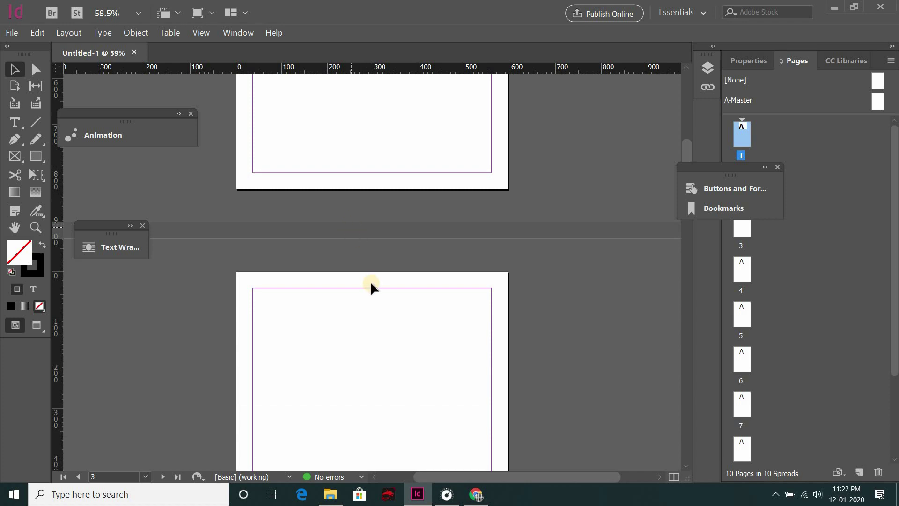
{"action": "scroll", "coordinate": [370, 281], "scroll_direction": "up", "scroll_amount": 3}
{"action": "scroll", "coordinate": [371, 292], "scroll_direction": "up", "scroll_amount": 5}
{"action": "scroll", "coordinate": [371, 292], "scroll_direction": "up", "scroll_amount": 3}
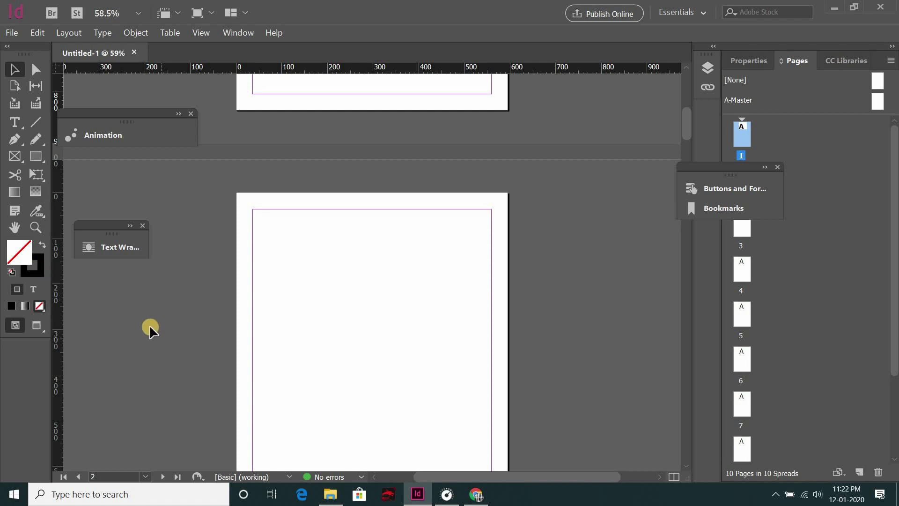
{"action": "key", "text": "shift+p"}
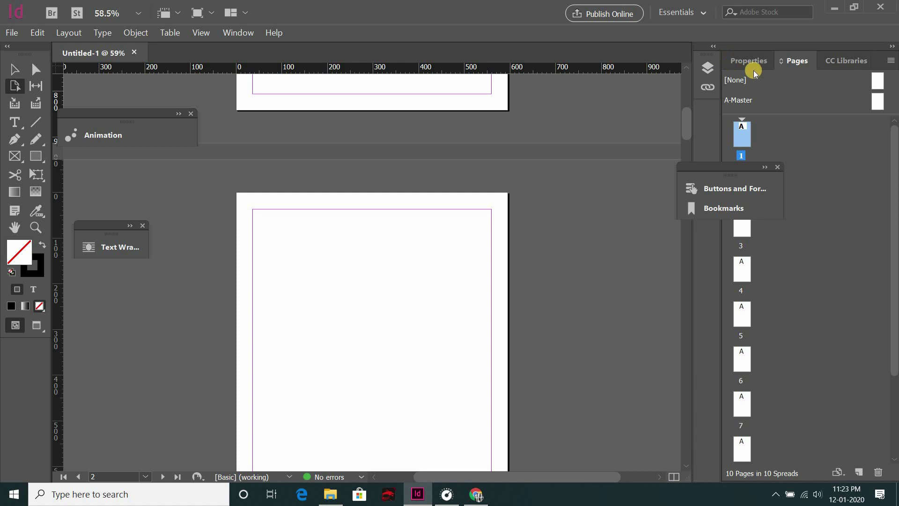
Turn on Facing Pages in the document properties so pages form spreads.
{"action": "left_click", "coordinate": [750, 60]}
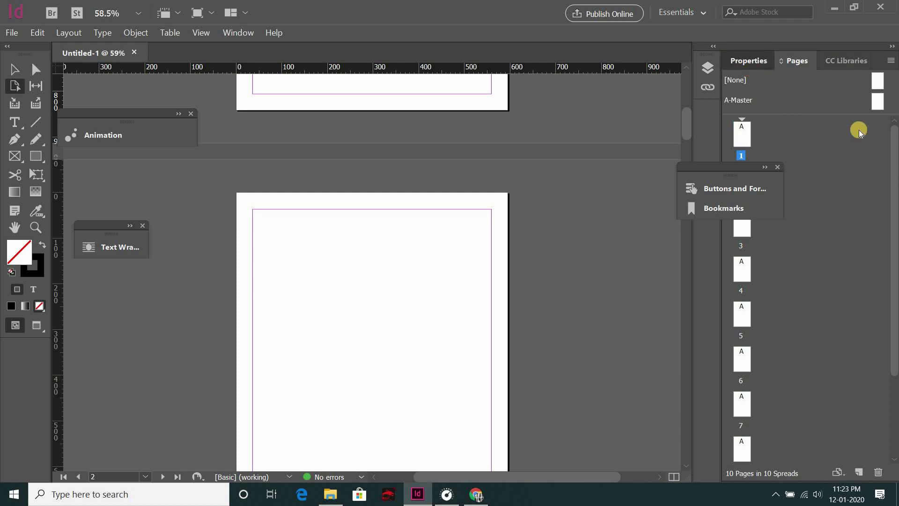
{"action": "left_click", "coordinate": [840, 167]}
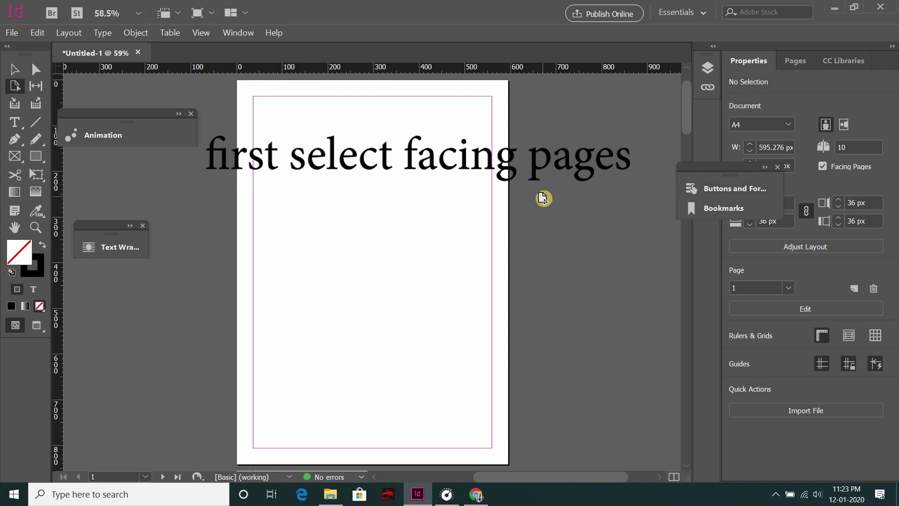
{"action": "scroll", "coordinate": [534, 218], "scroll_direction": "down", "scroll_amount": 3}
{"action": "scroll", "coordinate": [536, 191], "scroll_direction": "up", "scroll_amount": 1}
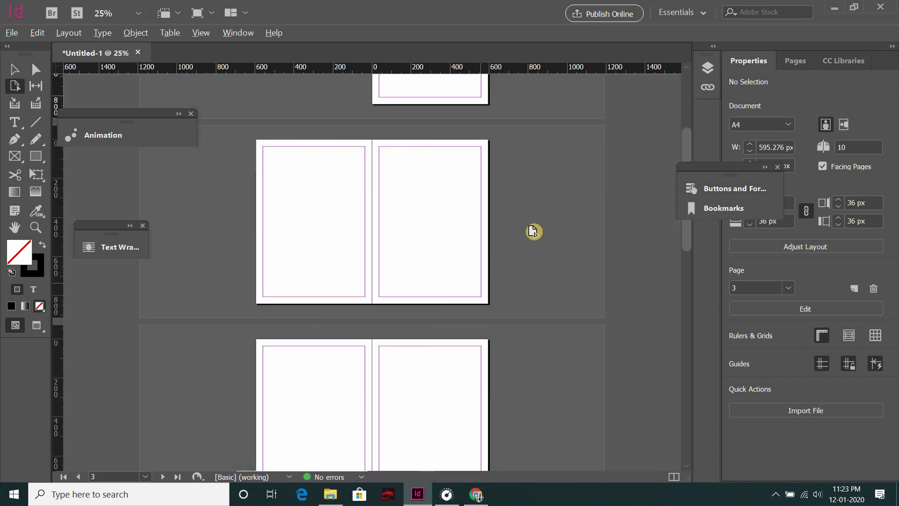
{"action": "scroll", "coordinate": [515, 225], "scroll_direction": "up", "scroll_amount": 2}
{"action": "scroll", "coordinate": [499, 218], "scroll_direction": "up", "scroll_amount": 1}
{"action": "scroll", "coordinate": [499, 219], "scroll_direction": "up", "scroll_amount": 3}
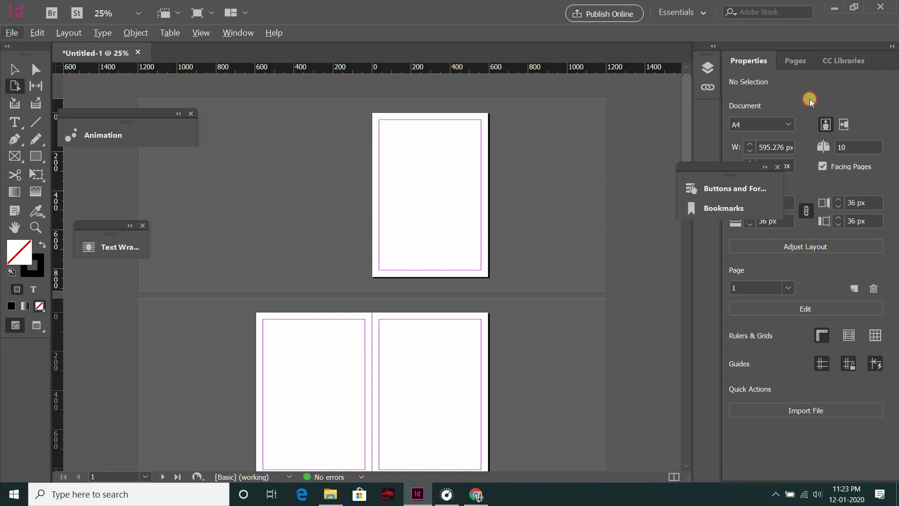
Open the A-Master spread for editing from the Pages panel.
{"action": "left_click", "coordinate": [795, 61]}
{"action": "double_click", "coordinate": [870, 100]}
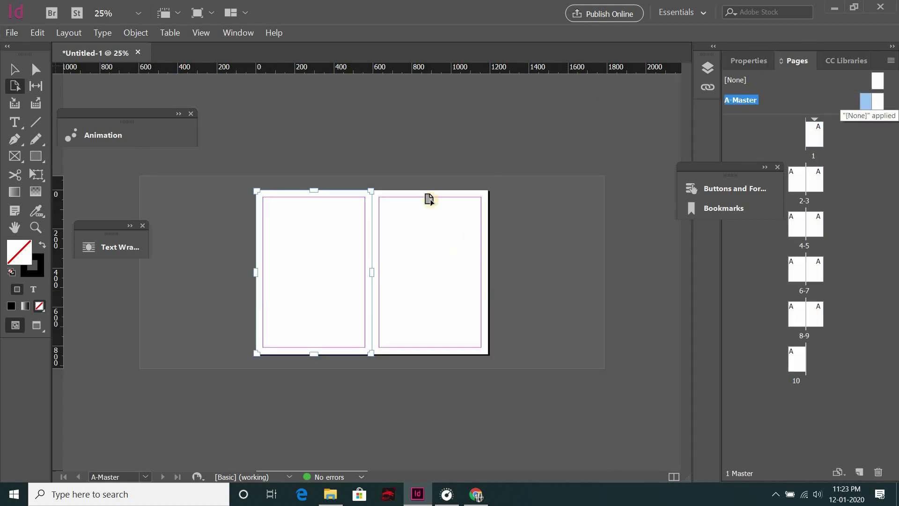
{"action": "left_click", "coordinate": [14, 70]}
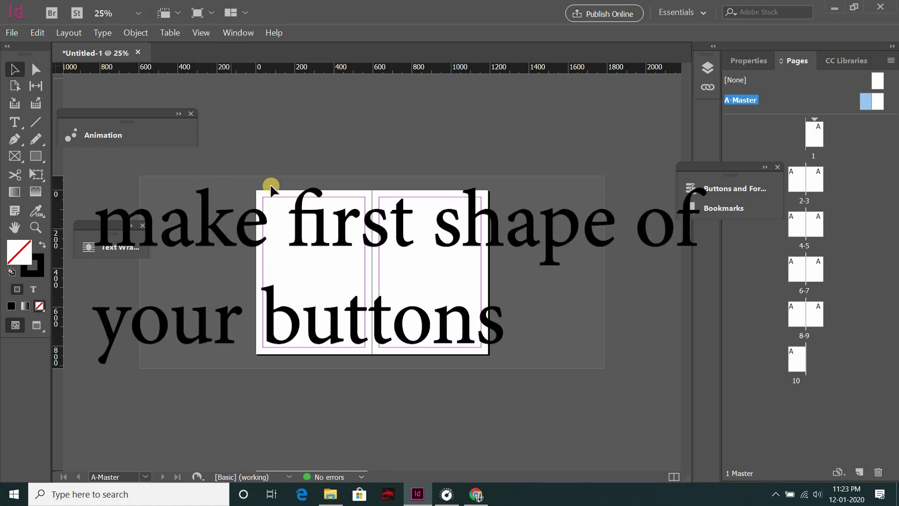
Zoom to 50% and draw a circle on the left master page, discarding a trial rectangle.
{"action": "key", "text": "ctrl+equal"}
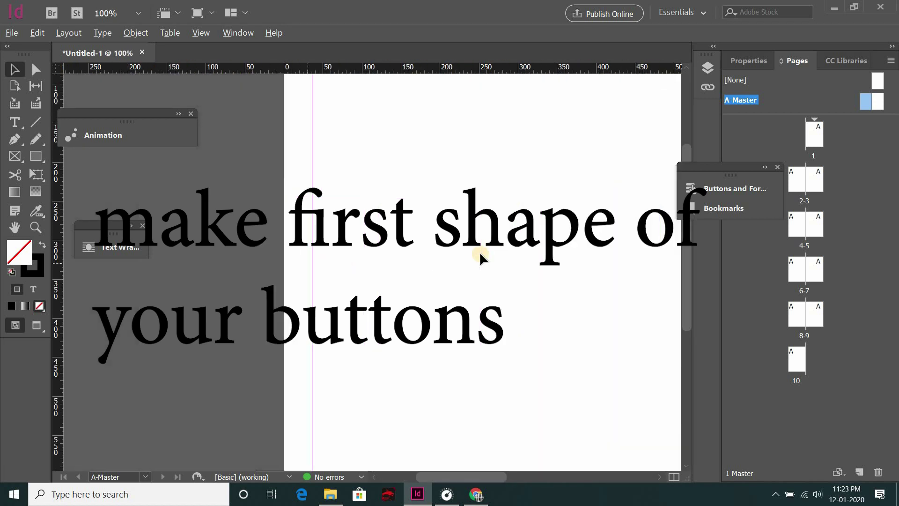
{"action": "left_click_drag", "start_coordinate": [457, 246], "coordinate": [336, 224]}
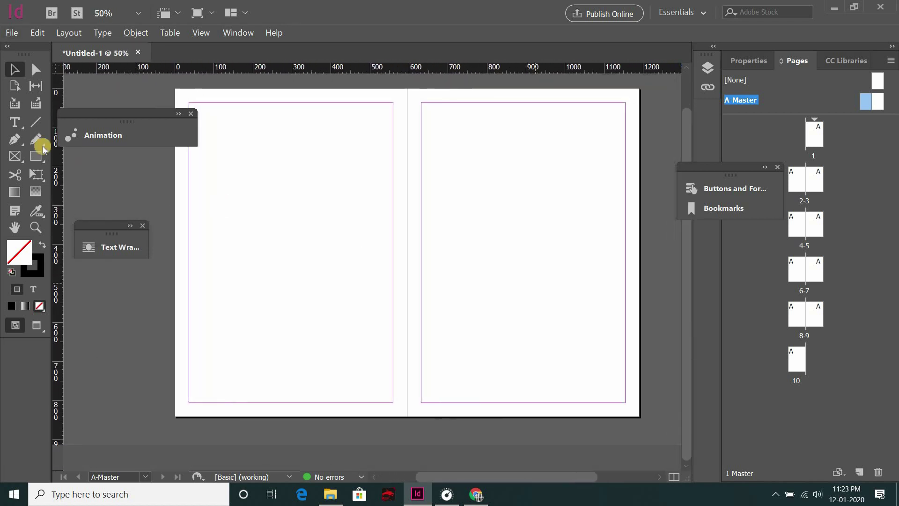
{"action": "left_click", "coordinate": [46, 158]}
{"action": "mouse_move", "coordinate": [255, 268]}
{"action": "left_mouse_down"}
{"action": "mouse_move", "coordinate": [294, 286]}
{"action": "mouse_move", "coordinate": [350, 335]}
{"action": "left_mouse_up"}
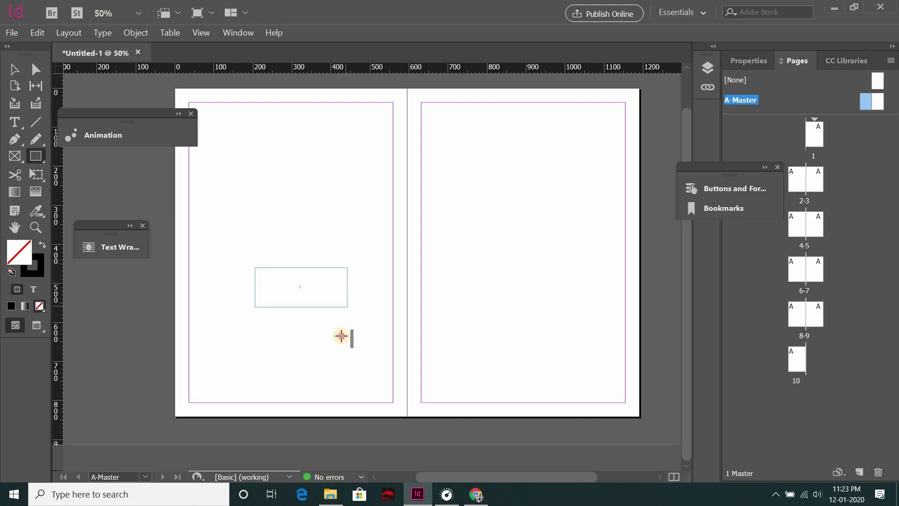
{"action": "left_click_drag", "start_coordinate": [350, 335], "coordinate": [351, 336]}
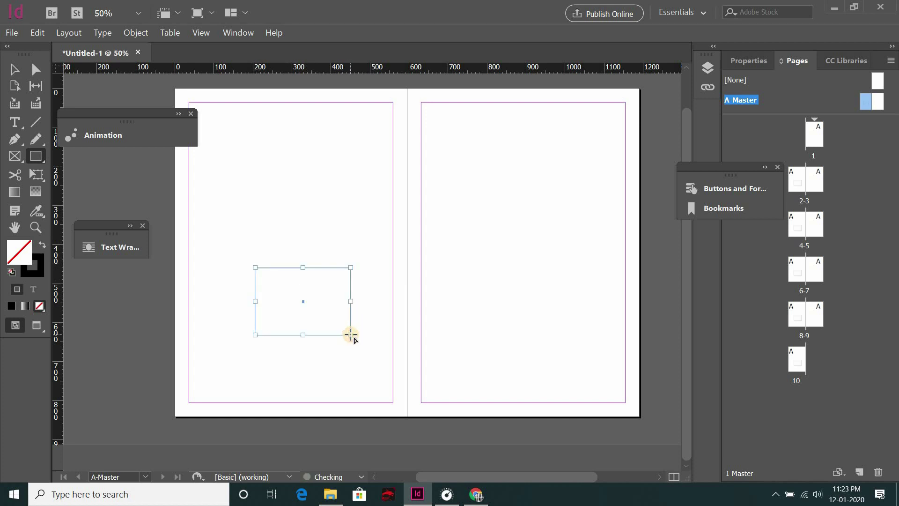
{"action": "key", "text": "Delete"}
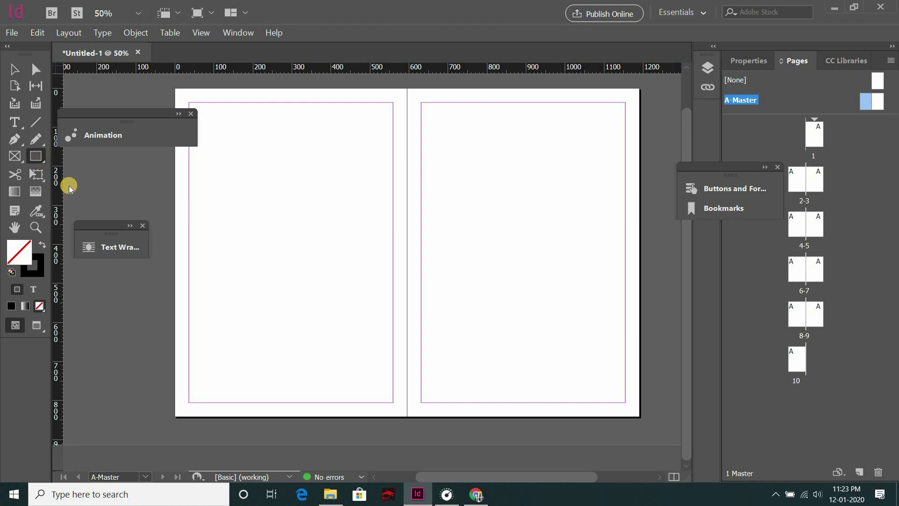
{"action": "left_click_drag", "start_coordinate": [41, 163], "coordinate": [71, 194]}
{"action": "left_click_drag", "start_coordinate": [283, 249], "coordinate": [315, 280]}
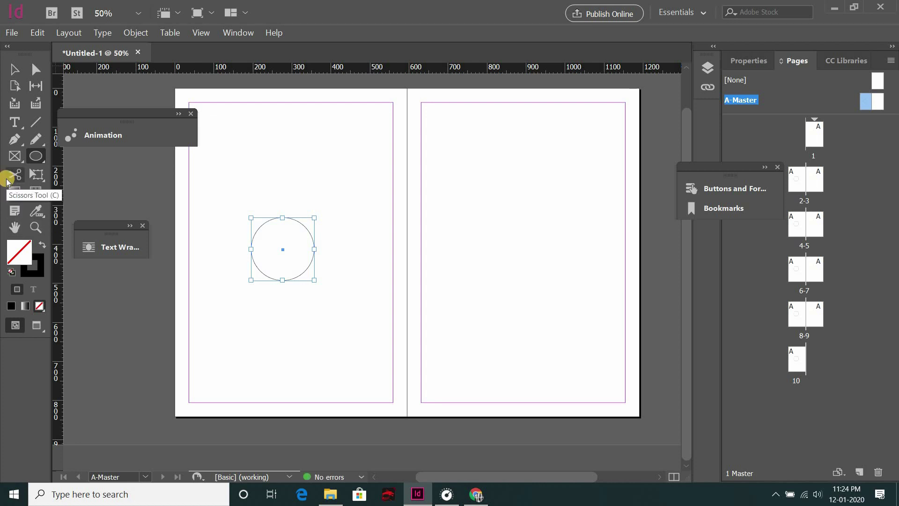
Draw a chevron arrow path above the circle with the Pen tool and select it.
{"action": "left_click", "coordinate": [15, 141]}
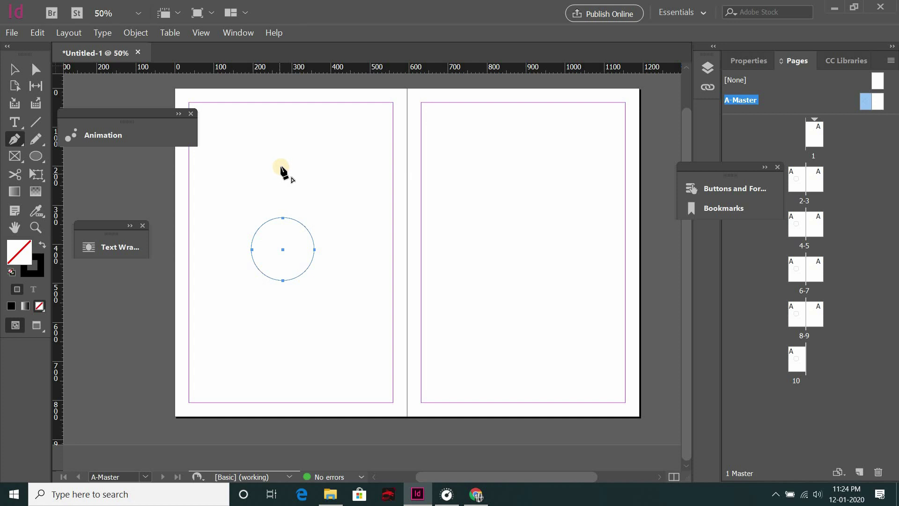
{"action": "left_click", "coordinate": [278, 176]}
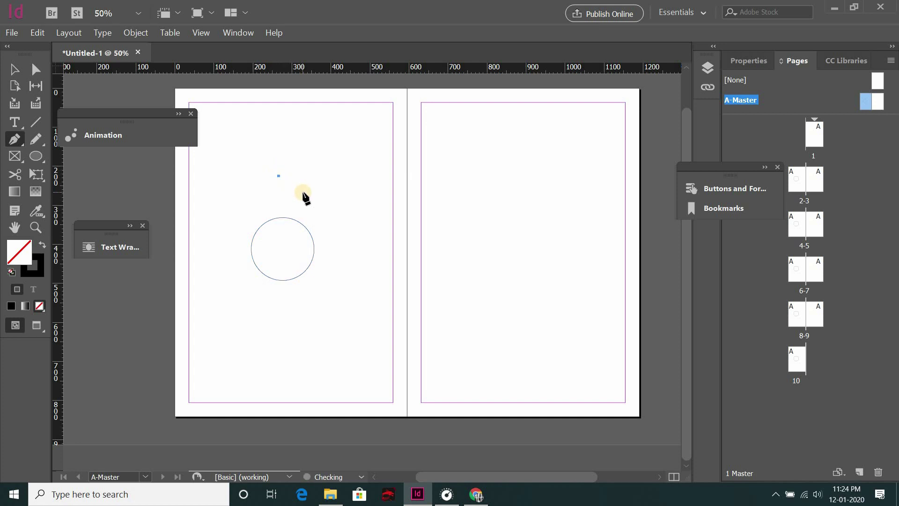
{"action": "left_click", "coordinate": [303, 193]}
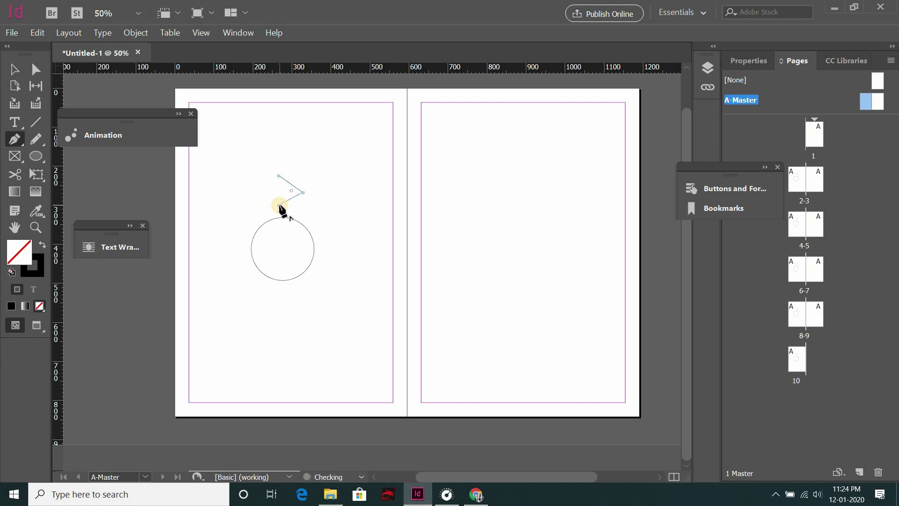
{"action": "left_click", "coordinate": [16, 72]}
{"action": "left_click", "coordinate": [282, 177]}
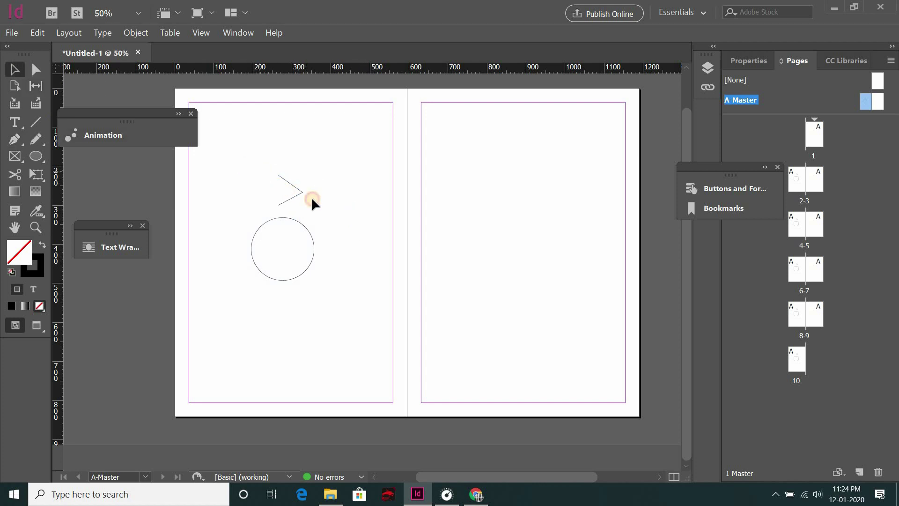
{"action": "left_click_drag", "start_coordinate": [246, 165], "coordinate": [311, 199]}
Dock the Buttons and Forms and Text Wrap panels, and set the chevron's stroke to 4 pt.
{"action": "left_click", "coordinate": [744, 70]}
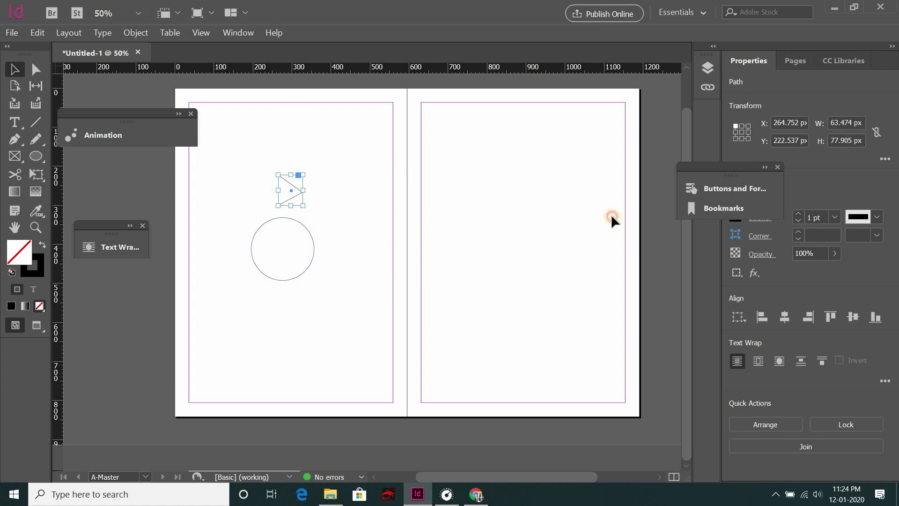
{"action": "left_click_drag", "start_coordinate": [707, 171], "coordinate": [94, 148]}
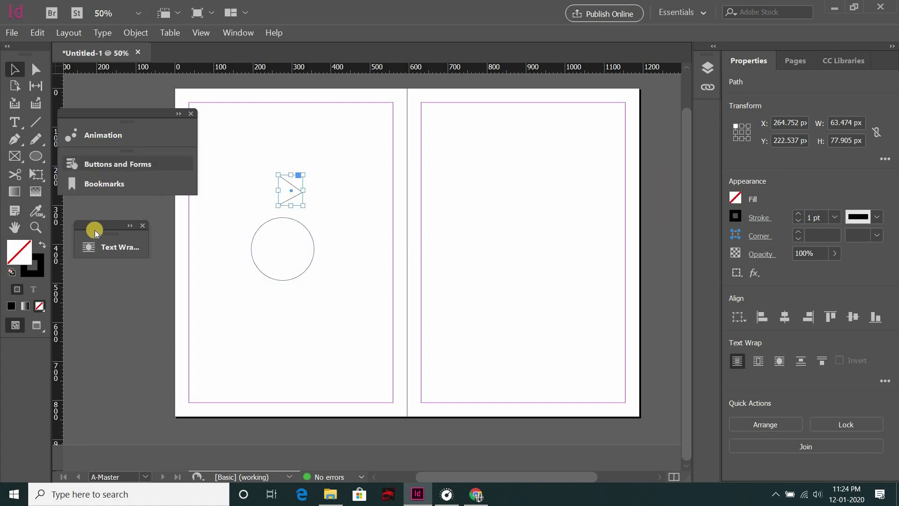
{"action": "left_click_drag", "start_coordinate": [91, 201], "coordinate": [93, 206]}
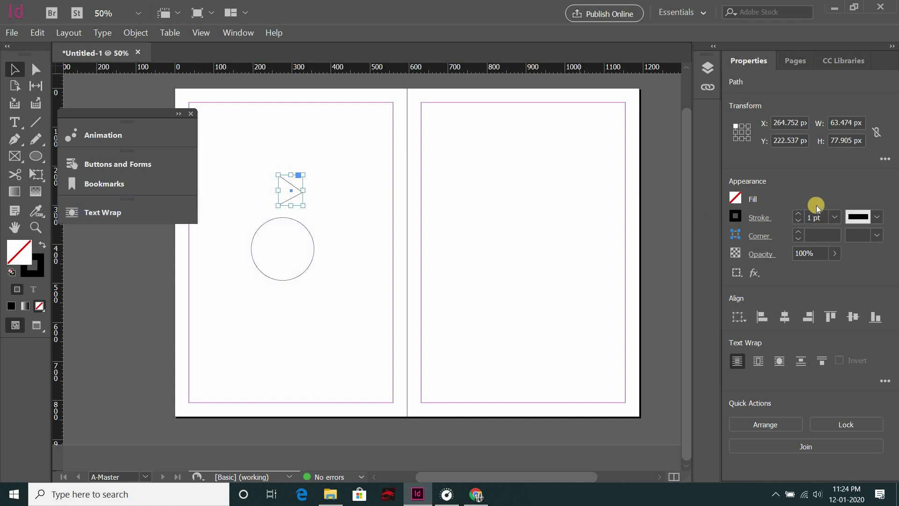
{"action": "left_click", "coordinate": [798, 215]}
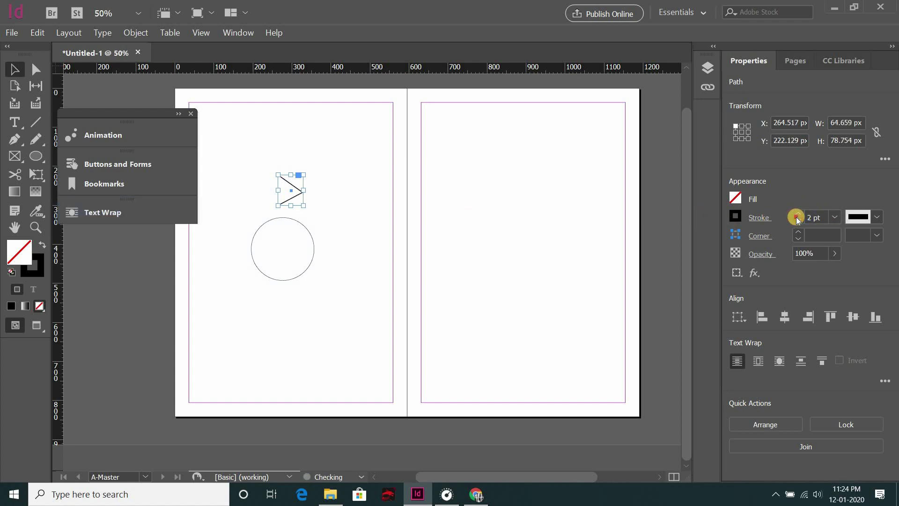
{"action": "left_click", "coordinate": [798, 216]}
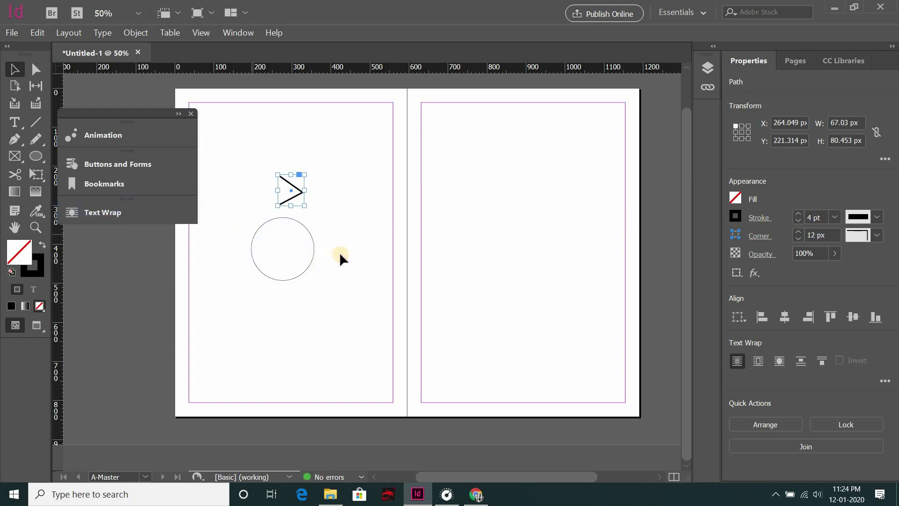
{"action": "key", "text": "ctrl+alt+bracketleft"}
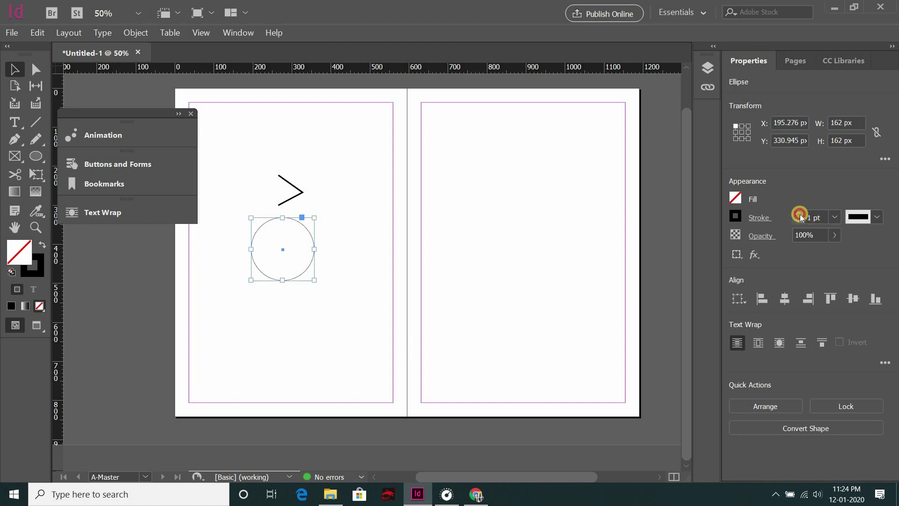
Move the chevron arrow into the centre of the circle.
{"action": "left_click", "coordinate": [319, 193]}
{"action": "left_click", "coordinate": [296, 185]}
{"action": "left_click_drag", "start_coordinate": [301, 231], "coordinate": [291, 246]}
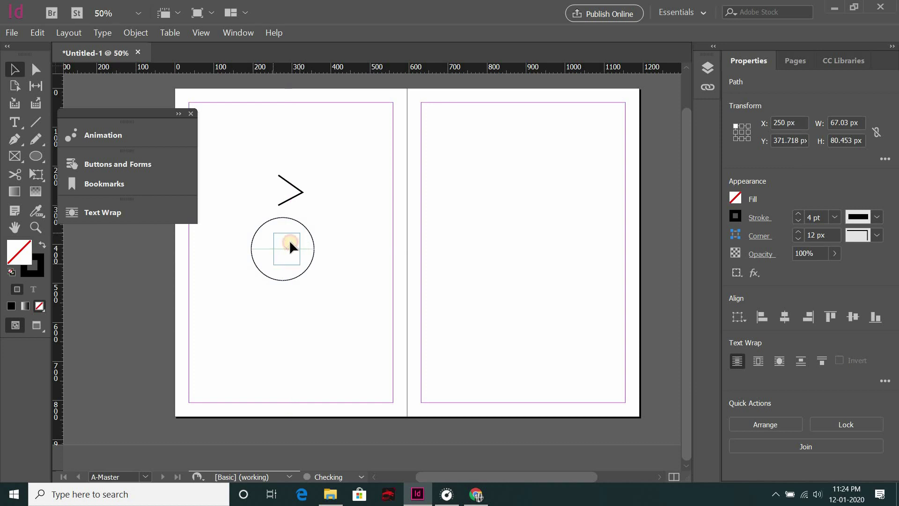
{"action": "left_click", "coordinate": [349, 213]}
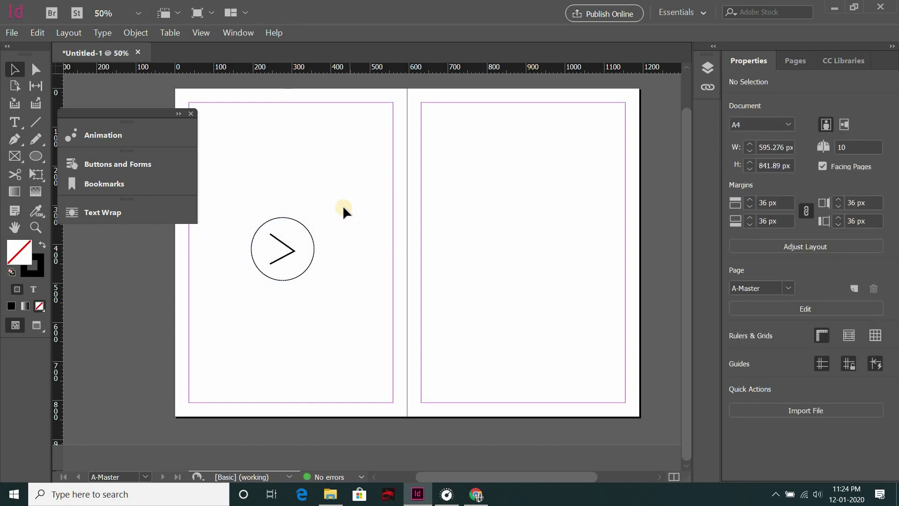
{"action": "left_click", "coordinate": [289, 244]}
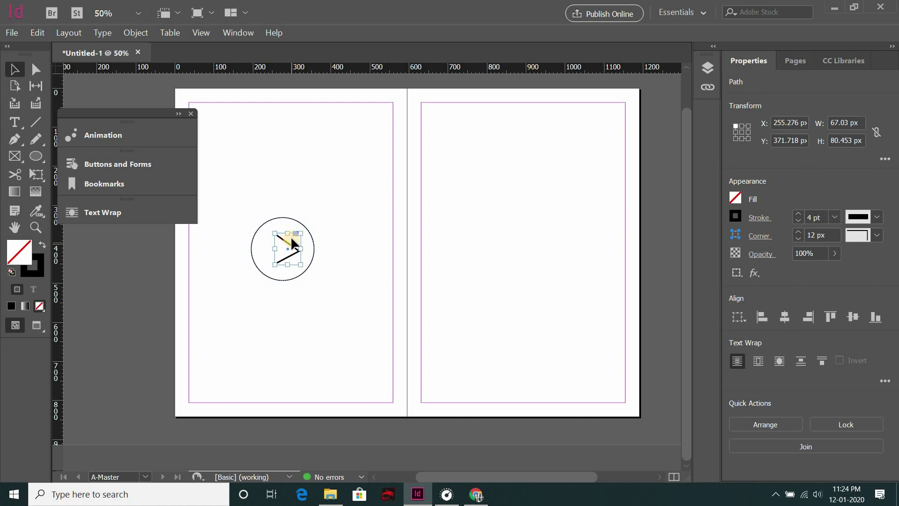
{"action": "left_click", "coordinate": [345, 196]}
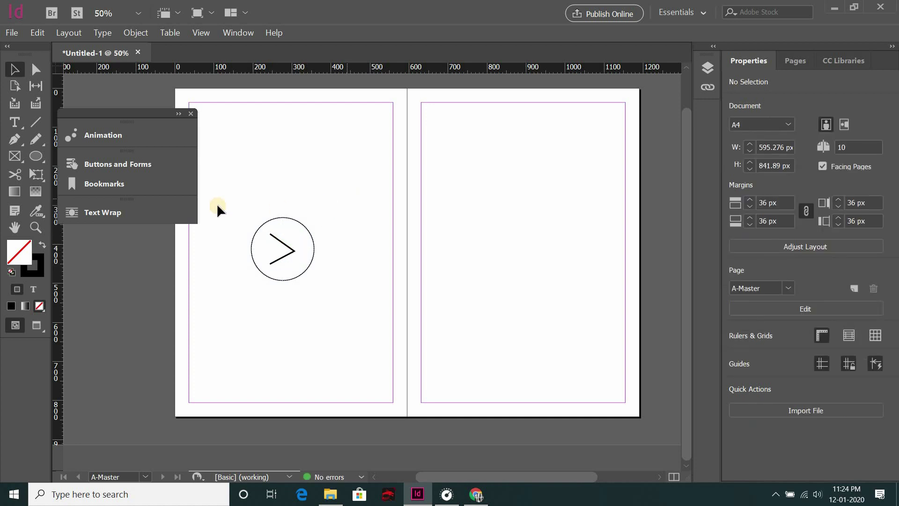
Duplicate the circle-and-arrow pair upward to Y 120 px.
{"action": "left_click_drag", "start_coordinate": [228, 208], "coordinate": [325, 289]}
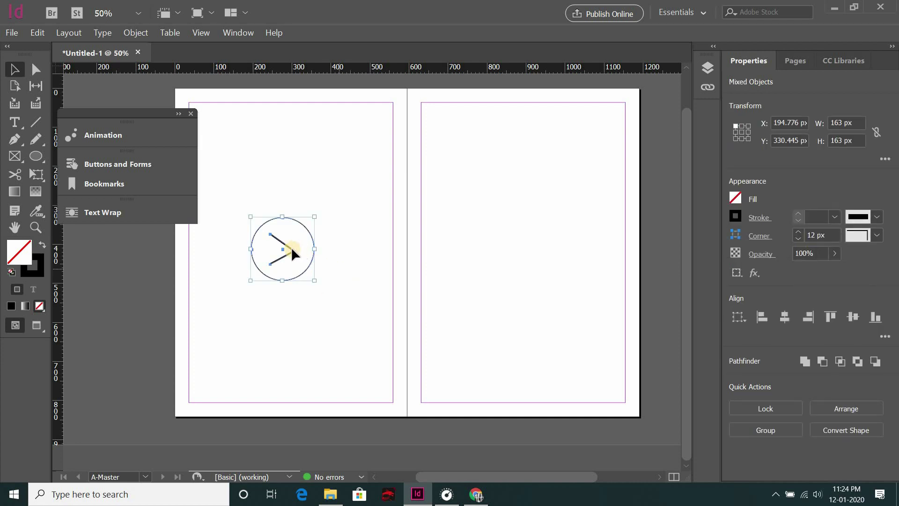
{"action": "left_click_drag", "start_coordinate": [294, 253], "coordinate": [294, 167]}
{"action": "right_click", "coordinate": [295, 168]}
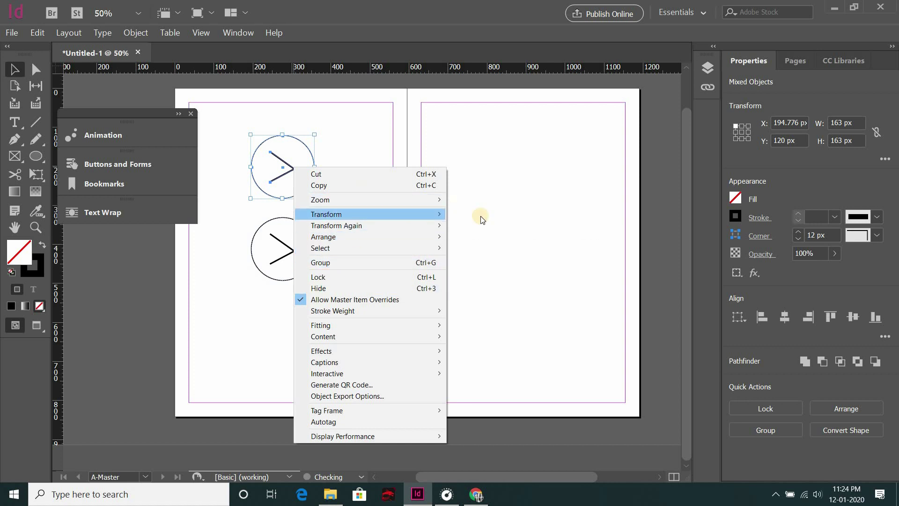
Flip the upper copy horizontally so its arrow points left, then select the original.
{"action": "mouse_move", "coordinate": [370, 214]}
{"action": "left_click", "coordinate": [498, 299]}
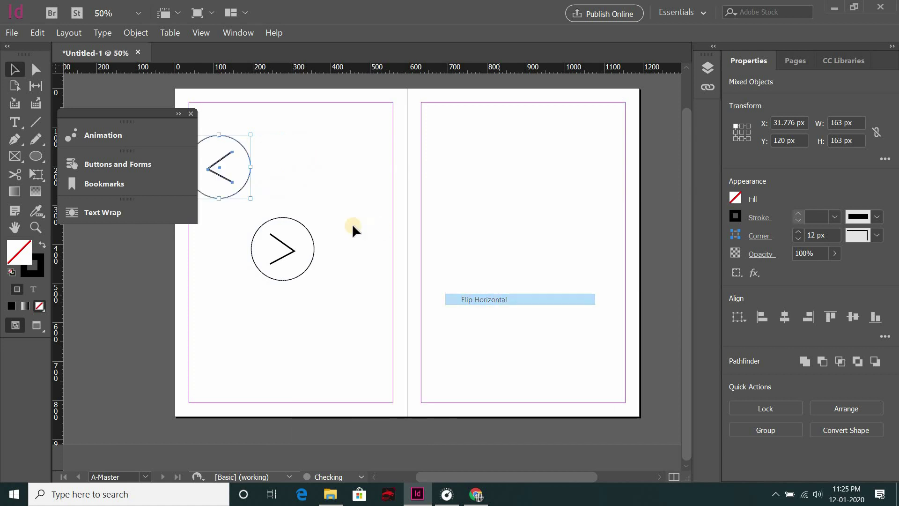
{"action": "left_click_drag", "start_coordinate": [321, 248], "coordinate": [282, 208]}
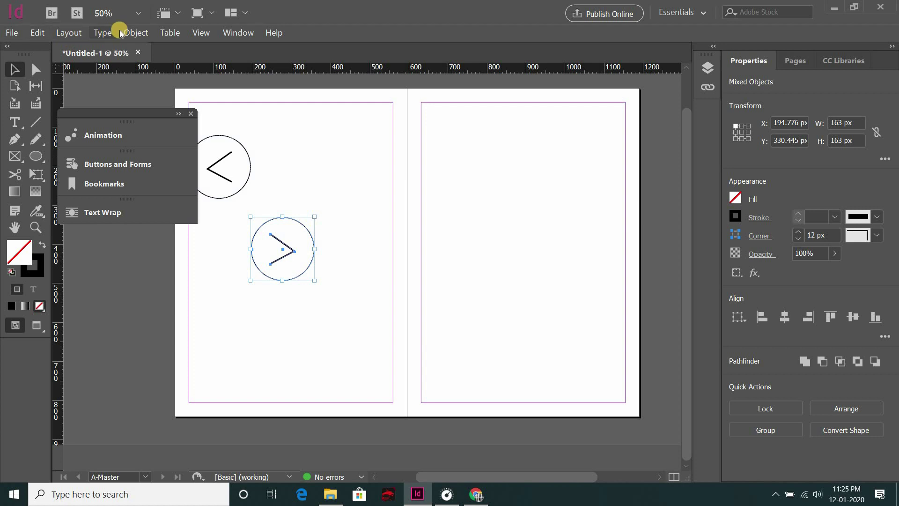
Group each circle with its arrow, making a right-arrow group and a left-arrow group.
{"action": "left_click", "coordinate": [99, 33]}
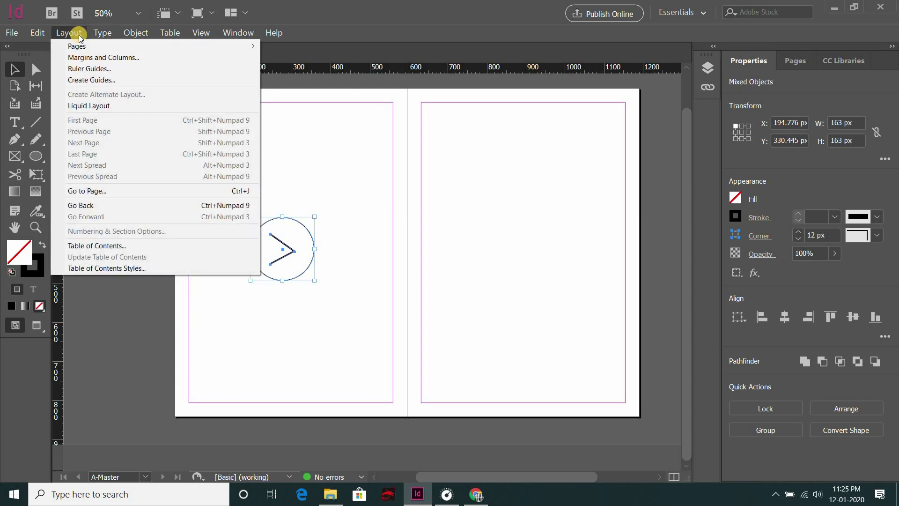
{"action": "left_click", "coordinate": [33, 34]}
{"action": "left_click", "coordinate": [128, 33]}
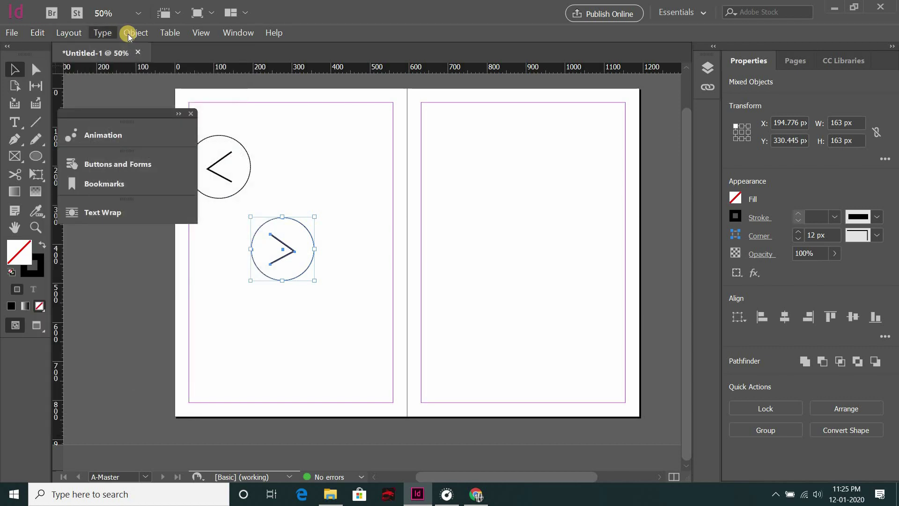
{"action": "left_click", "coordinate": [400, 184]}
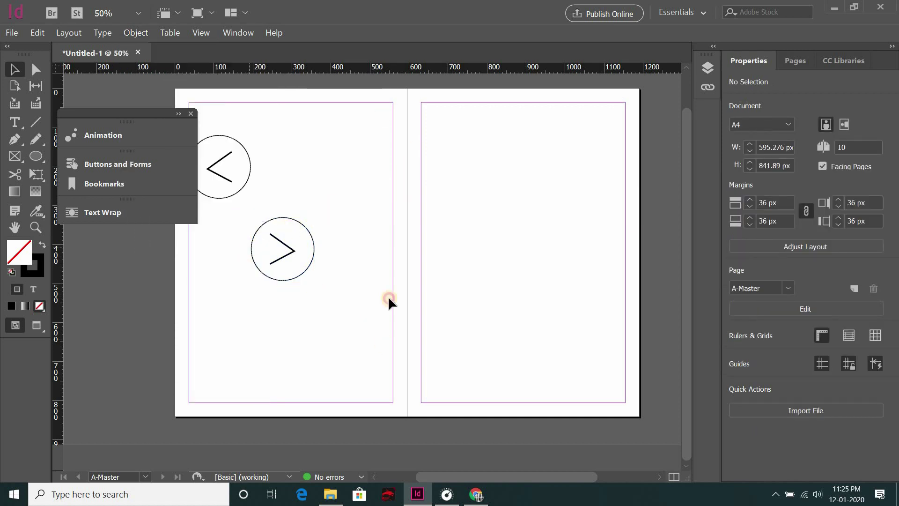
{"action": "left_click_drag", "start_coordinate": [405, 309], "coordinate": [241, 212]}
{"action": "left_click", "coordinate": [138, 32]}
{"action": "left_click", "coordinate": [170, 94]}
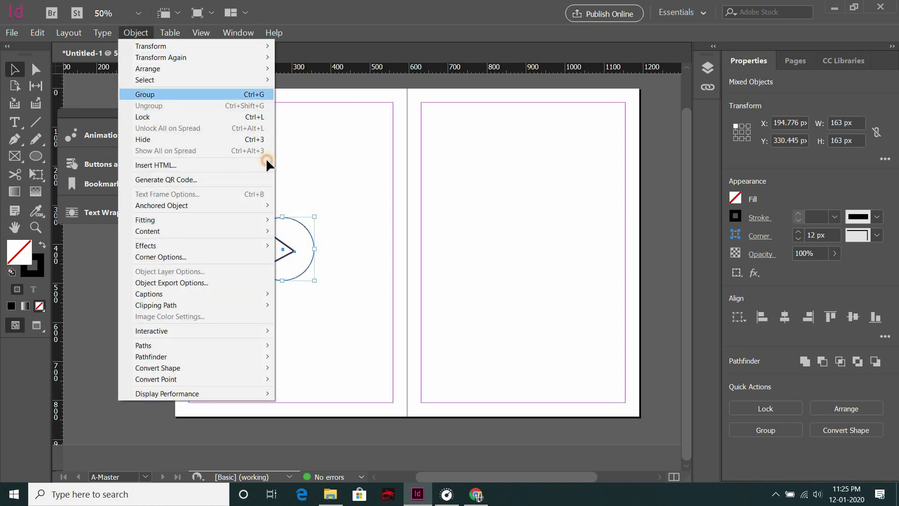
{"action": "left_click_drag", "start_coordinate": [206, 114], "coordinate": [264, 176]}
{"action": "left_click", "coordinate": [136, 32]}
{"action": "left_click", "coordinate": [166, 94]}
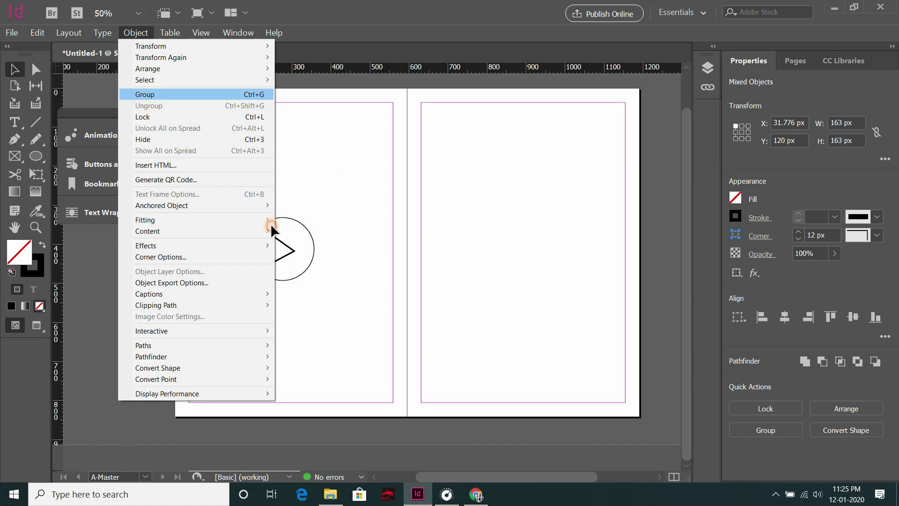
Place the left-arrow group at the left page bottom and the right-arrow group level at the right page bottom.
{"action": "left_click", "coordinate": [320, 260]}
{"action": "left_click_drag", "start_coordinate": [283, 251], "coordinate": [523, 357]}
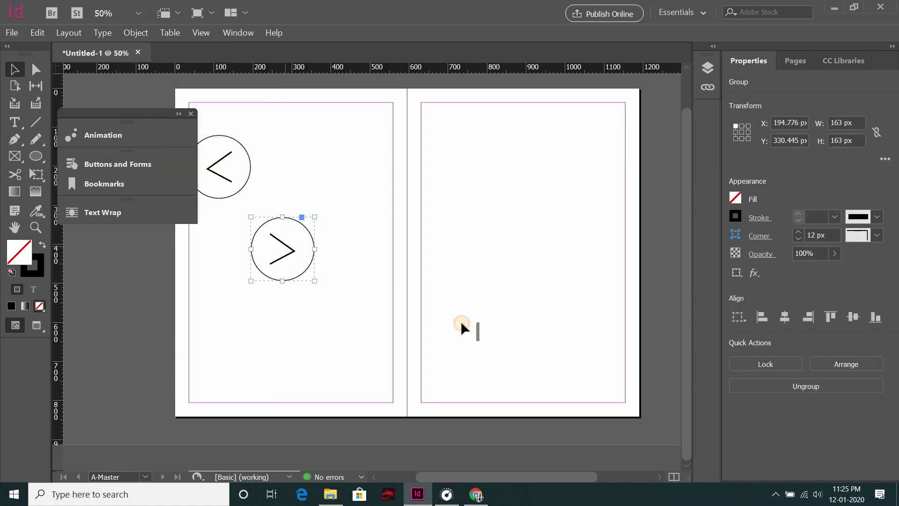
{"action": "left_click", "coordinate": [229, 164]}
{"action": "left_click_drag", "start_coordinate": [297, 305], "coordinate": [224, 173]}
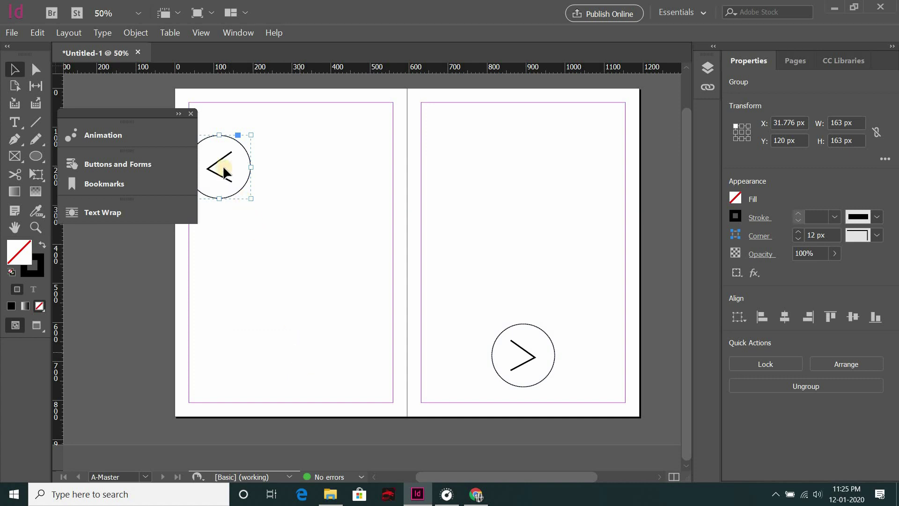
{"action": "mouse_move", "coordinate": [257, 216]}
{"action": "left_mouse_down"}
{"action": "mouse_move", "coordinate": [307, 304]}
{"action": "mouse_move", "coordinate": [291, 370]}
{"action": "left_mouse_up"}
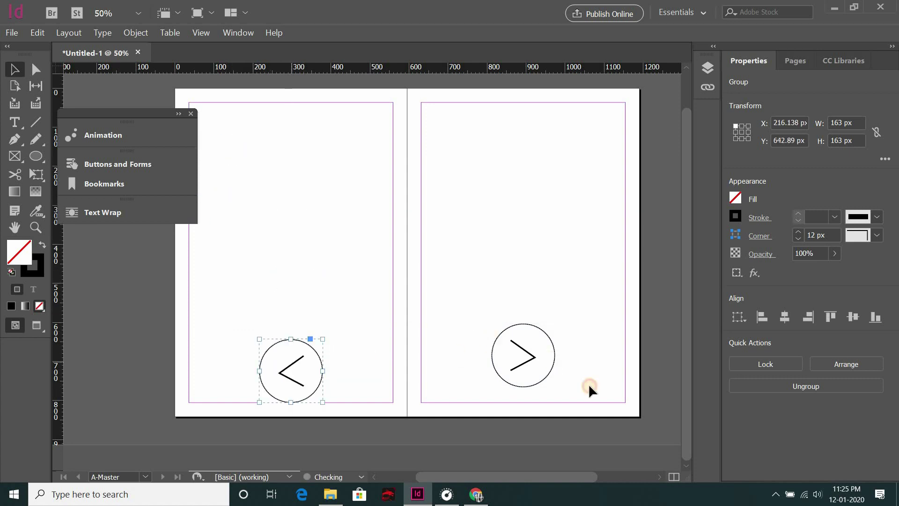
{"action": "left_click_drag", "start_coordinate": [529, 355], "coordinate": [530, 371]}
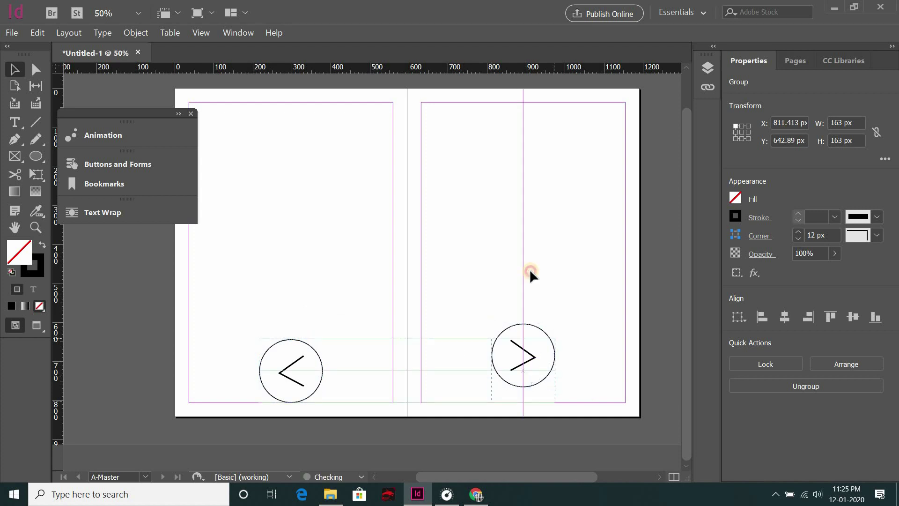
{"action": "left_click", "coordinate": [539, 257]}
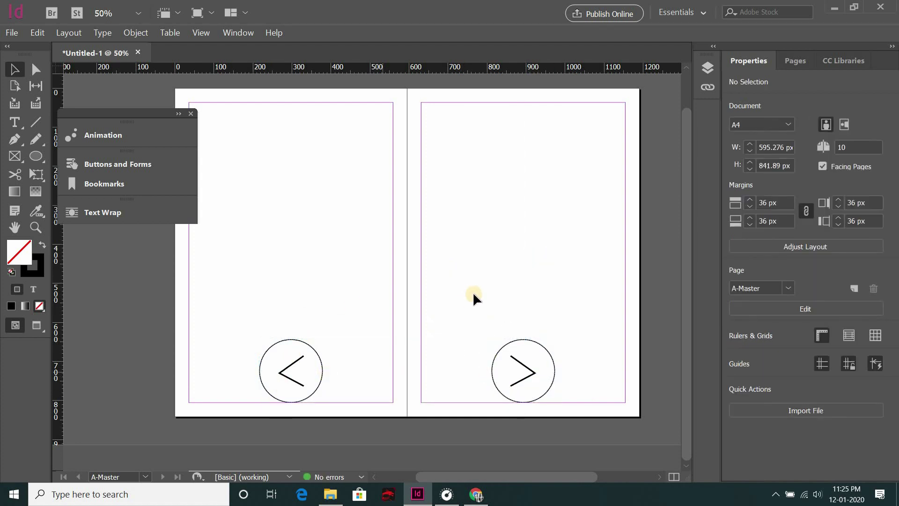
{"action": "left_click_drag", "start_coordinate": [535, 381], "coordinate": [470, 294]}
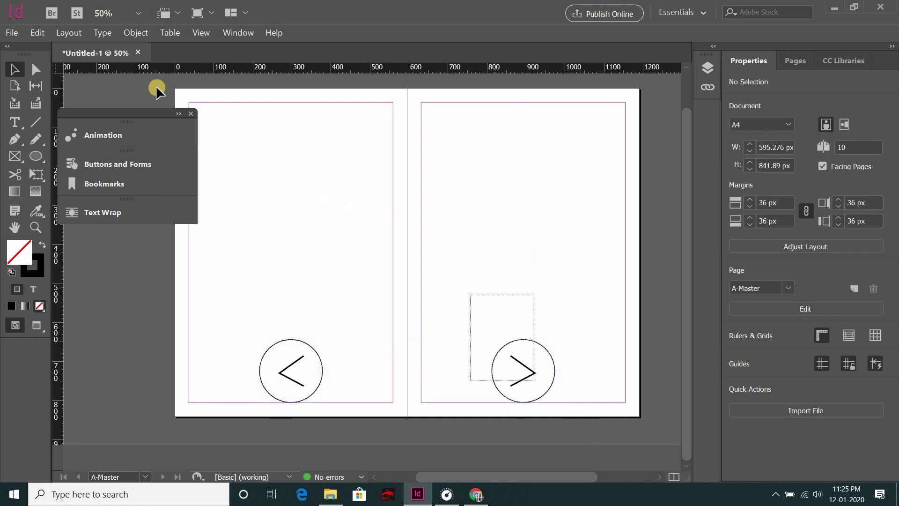
{"action": "left_click", "coordinate": [230, 34]}
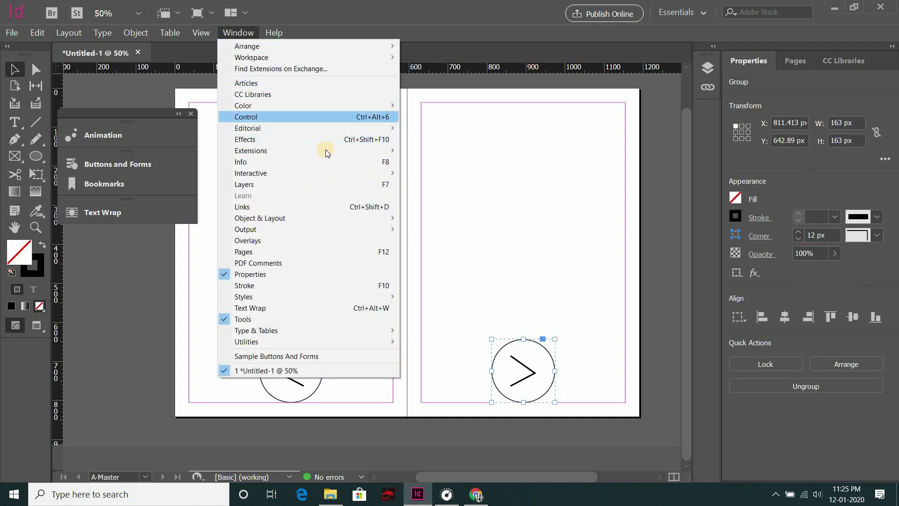
Select the right-page arrow group and open the Type list in Buttons and Forms.
{"action": "mouse_move", "coordinate": [251, 173]}
{"action": "left_click", "coordinate": [443, 196]}
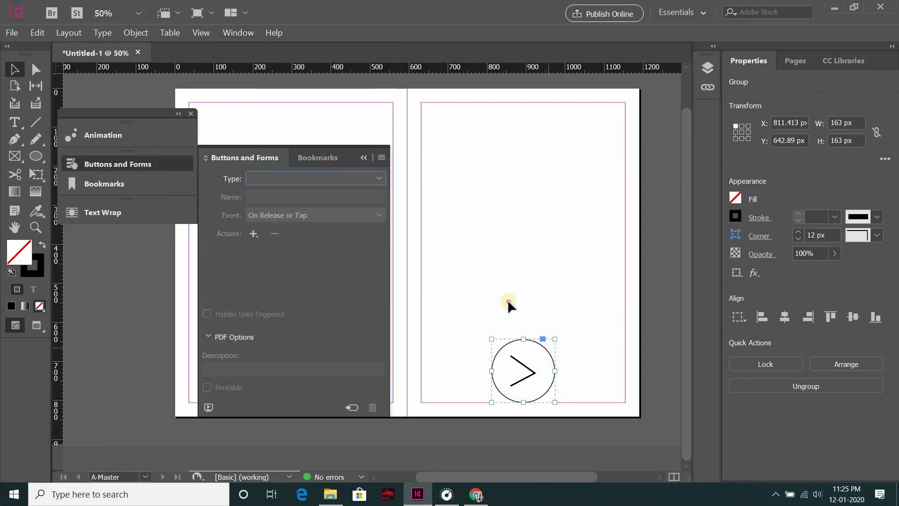
{"action": "left_click", "coordinate": [472, 295]}
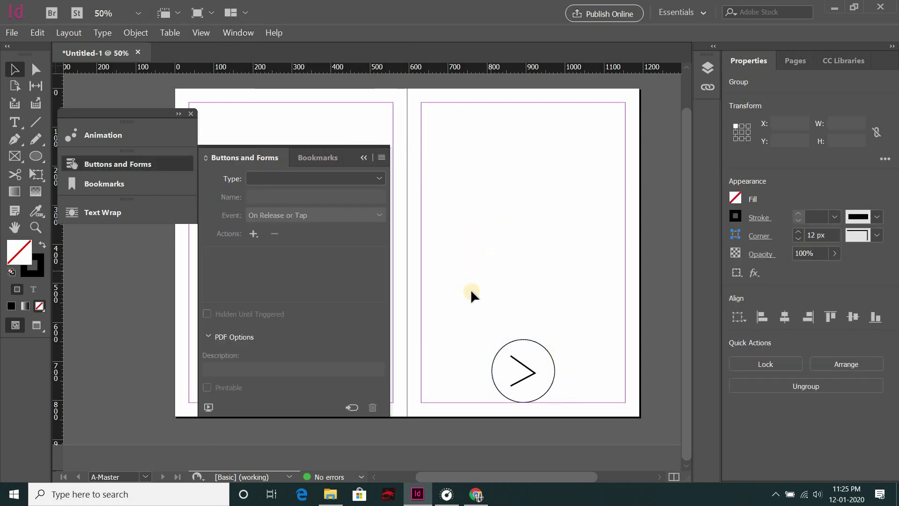
{"action": "left_click_drag", "start_coordinate": [617, 420], "coordinate": [468, 278]}
{"action": "left_click", "coordinate": [290, 178]}
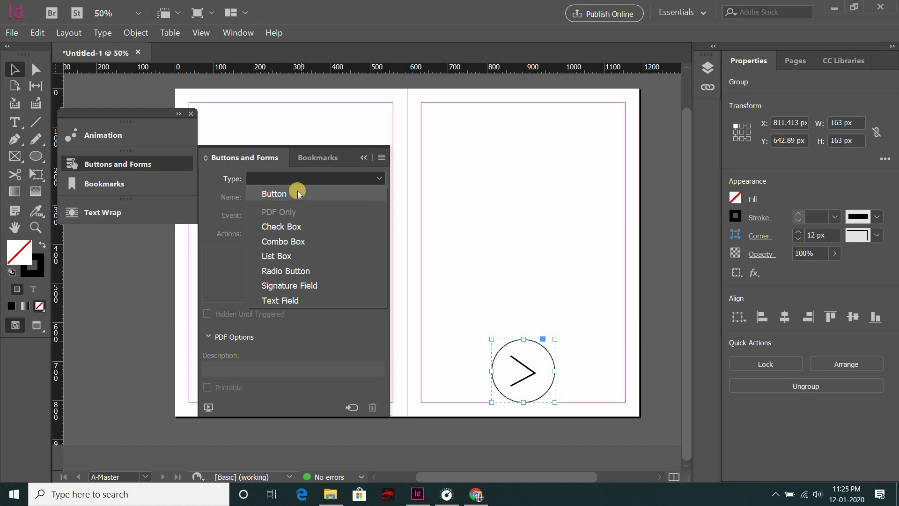
Make the right-arrow group a Button with On Click Go To Next Page and a Rollover state.
{"action": "left_click", "coordinate": [298, 194]}
{"action": "left_click", "coordinate": [322, 193]}
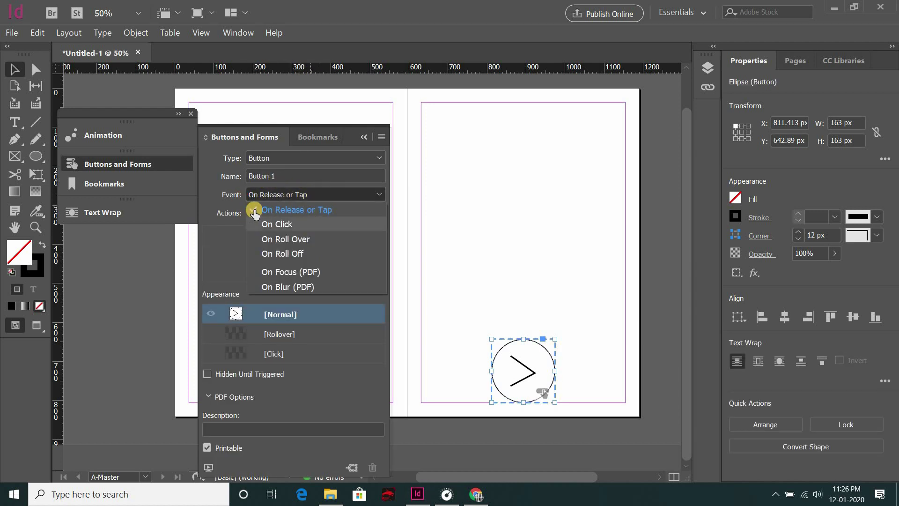
{"action": "left_click", "coordinate": [277, 224]}
{"action": "left_click", "coordinate": [253, 213]}
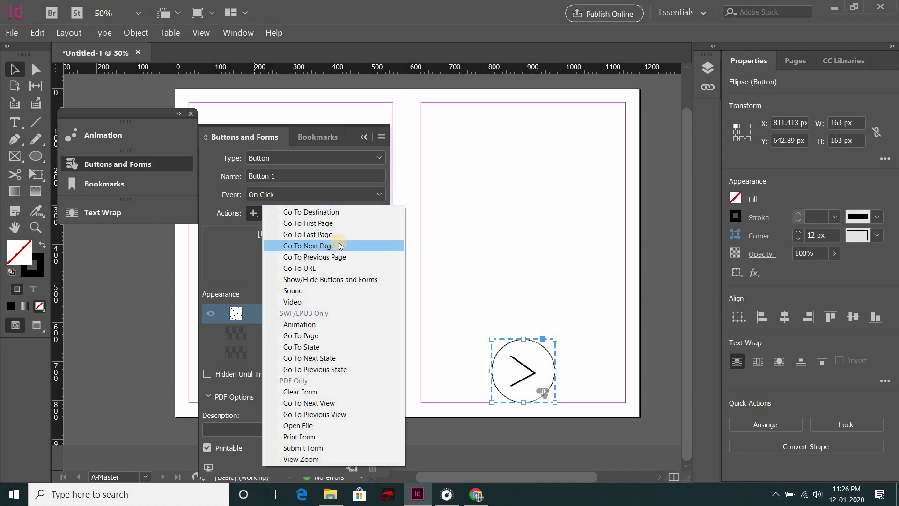
{"action": "left_click", "coordinate": [340, 246]}
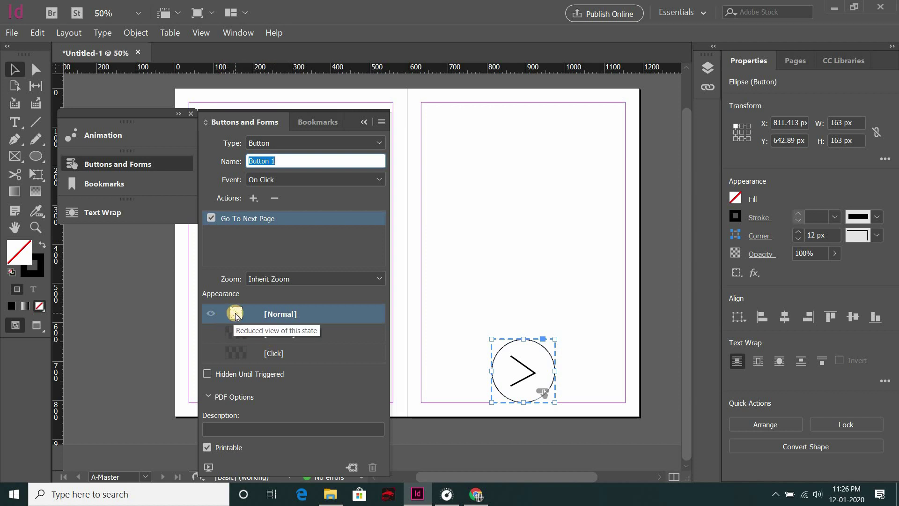
{"action": "left_click", "coordinate": [235, 334]}
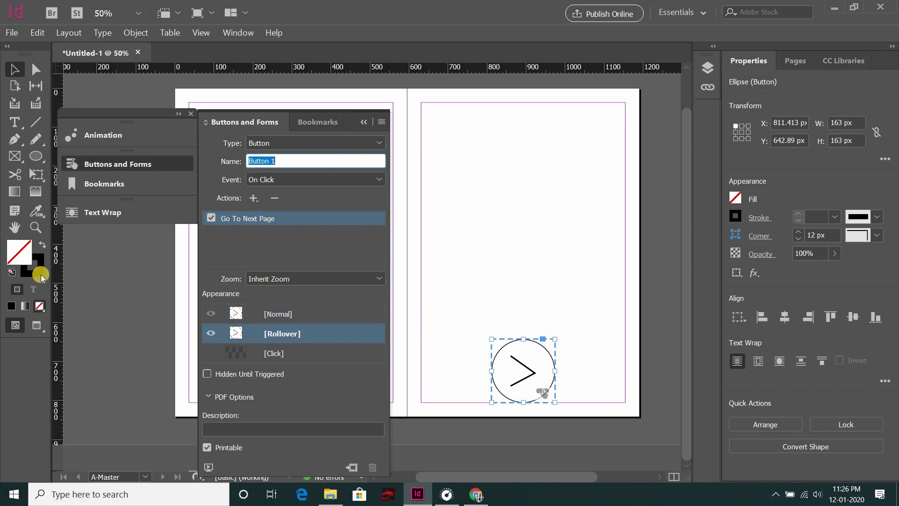
{"action": "double_click", "coordinate": [41, 276]}
Give the next-page button's Rollover state a blue stroke and add a Click state.
{"action": "left_click", "coordinate": [438, 315]}
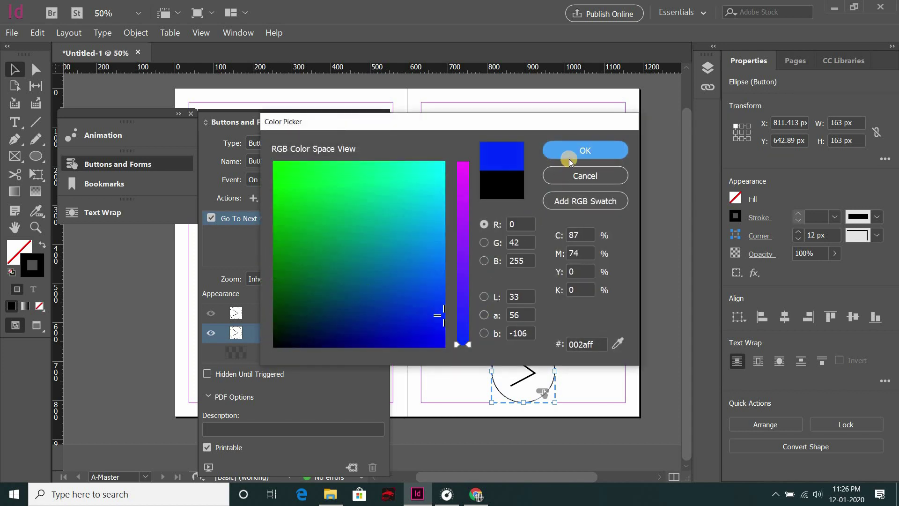
{"action": "left_click", "coordinate": [571, 151]}
{"action": "left_click", "coordinate": [242, 352]}
Set the Click state's stroke to red, then deselect the button.
{"action": "double_click", "coordinate": [41, 273]}
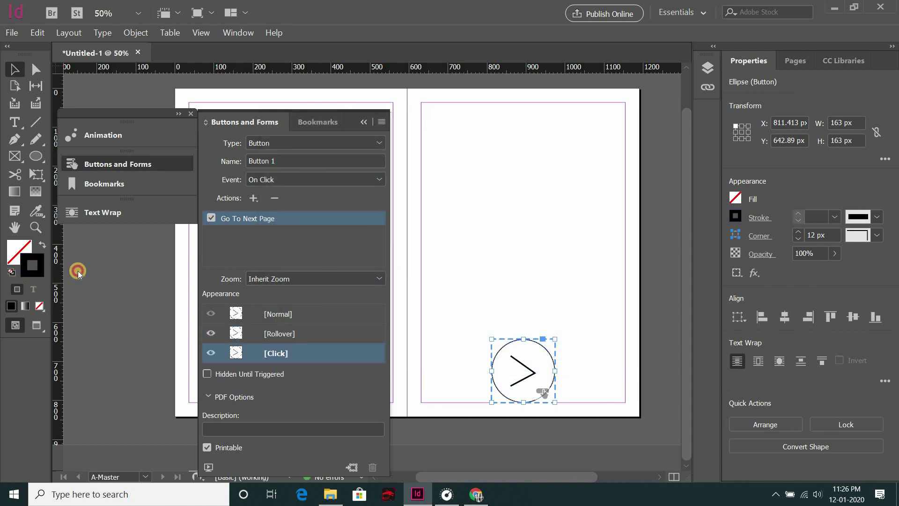
{"action": "left_click", "coordinate": [306, 279]}
{"action": "left_click", "coordinate": [282, 288]}
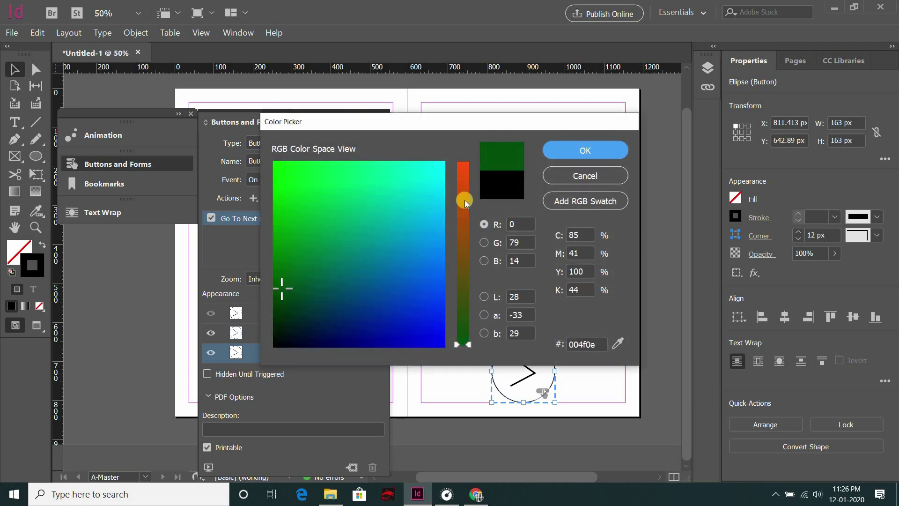
{"action": "left_click", "coordinate": [463, 164]}
{"action": "mouse_move", "coordinate": [282, 289]}
{"action": "left_mouse_down"}
{"action": "mouse_move", "coordinate": [401, 211]}
{"action": "mouse_move", "coordinate": [277, 346]}
{"action": "left_mouse_up"}
{"action": "left_click", "coordinate": [531, 262]}
{"action": "key", "text": "Return"}
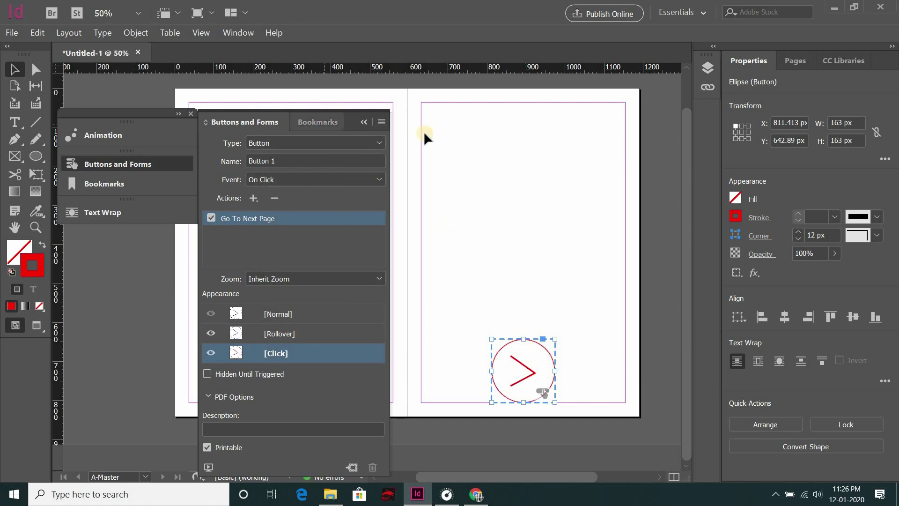
{"action": "left_click", "coordinate": [476, 266]}
{"action": "left_click_drag", "start_coordinate": [321, 121], "coordinate": [321, 157]}
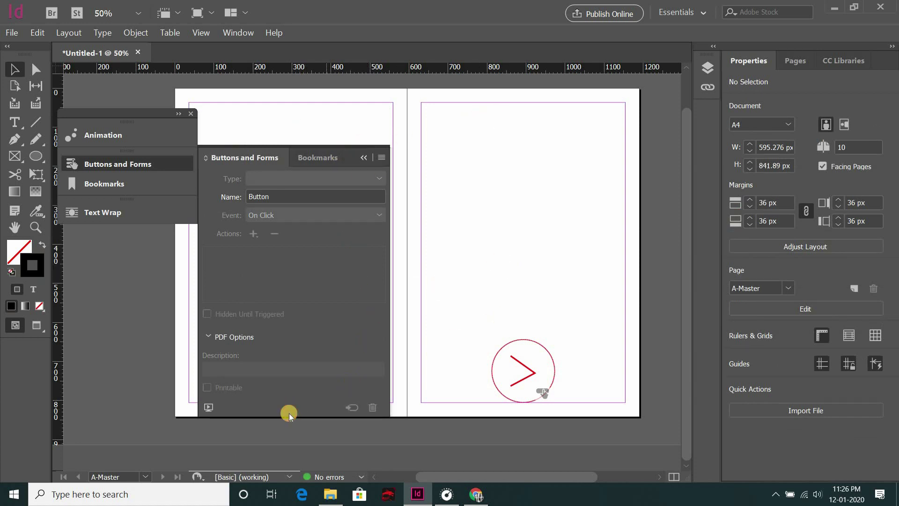
Float the Buttons and Forms panel and dock Bookmarks into the collapsed panel group.
{"action": "left_click_drag", "start_coordinate": [232, 158], "coordinate": [478, 131]}
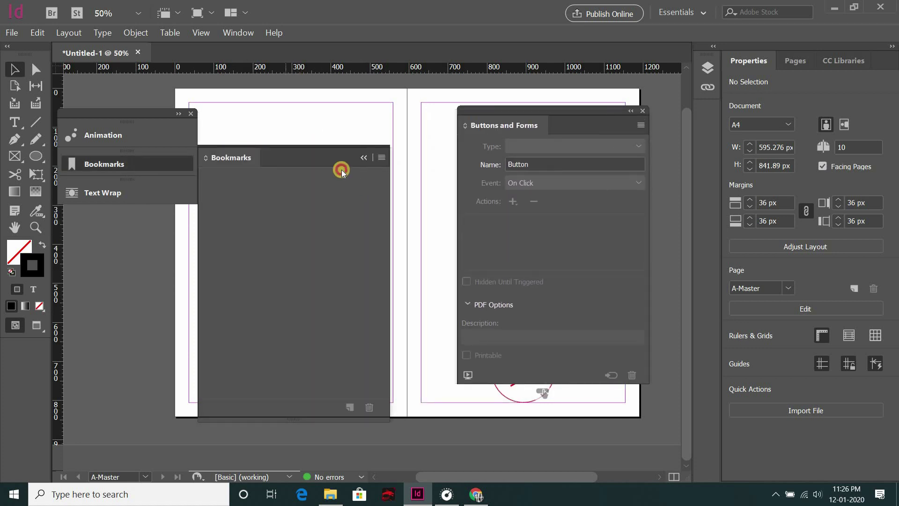
{"action": "mouse_move", "coordinate": [163, 208]}
{"action": "left_mouse_down"}
{"action": "mouse_move", "coordinate": [151, 205]}
{"action": "mouse_move", "coordinate": [138, 166]}
{"action": "left_mouse_up"}
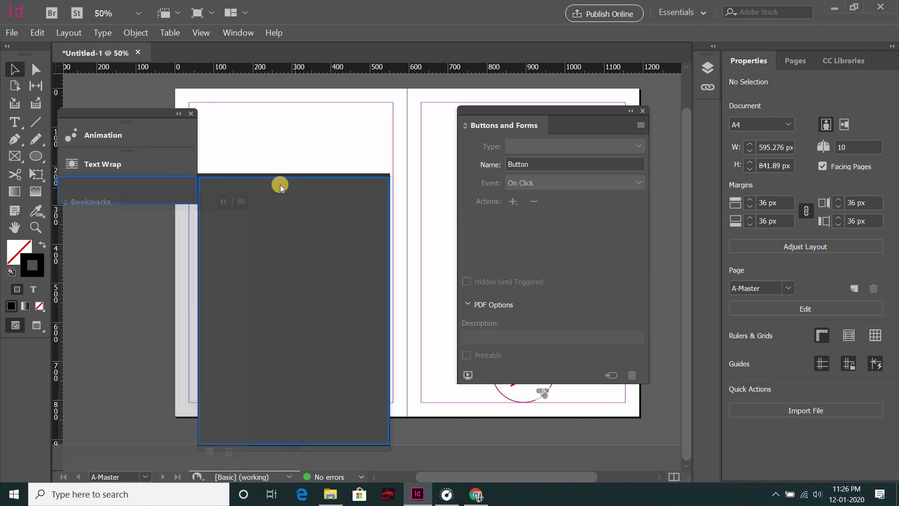
{"action": "left_click_drag", "start_coordinate": [138, 167], "coordinate": [217, 164]}
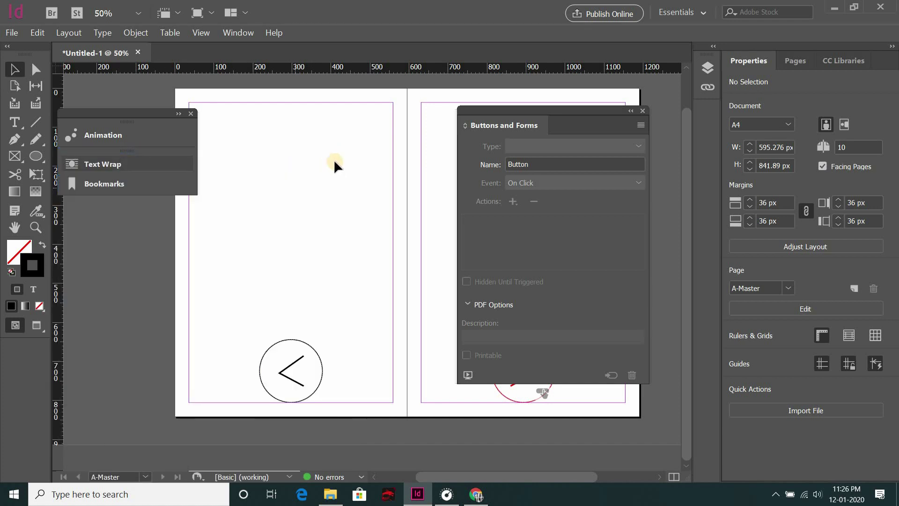
Make the left arrow circle a button that goes to the previous page On Click.
{"action": "left_click_drag", "start_coordinate": [327, 422], "coordinate": [199, 321]}
{"action": "left_click", "coordinate": [531, 143]}
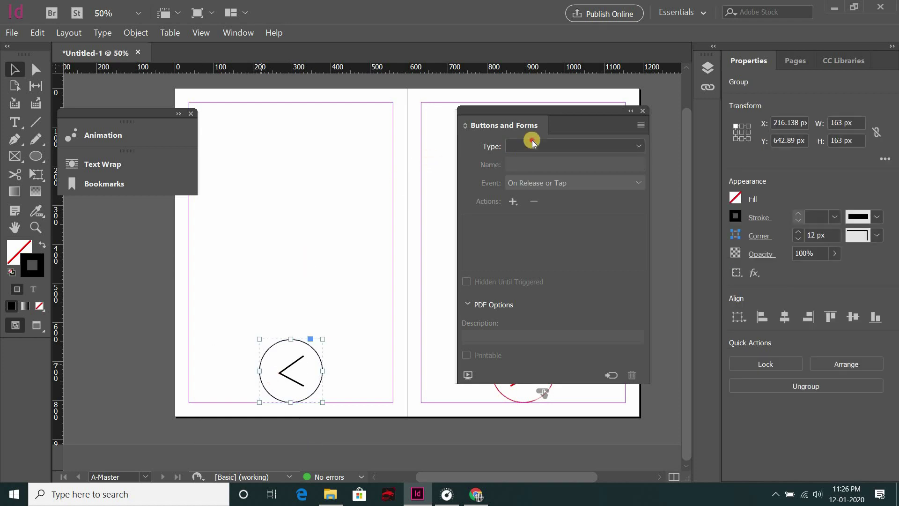
{"action": "left_click", "coordinate": [538, 162]}
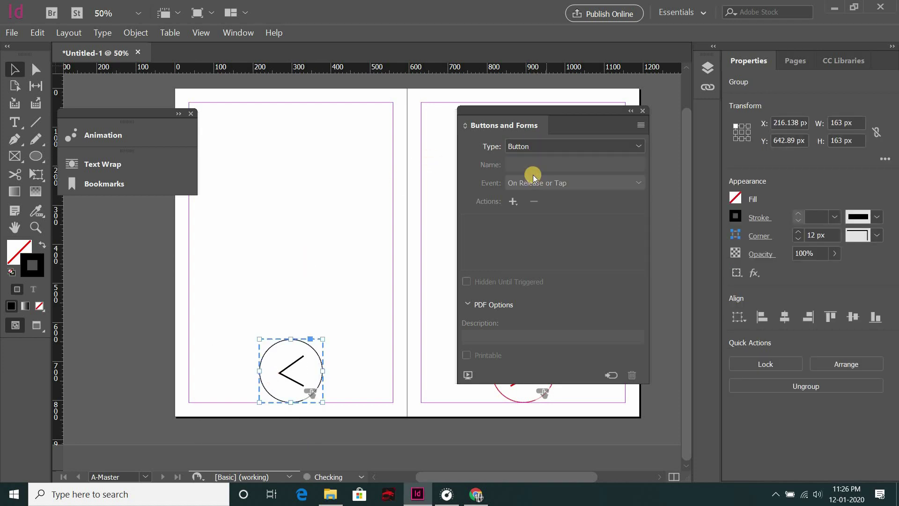
{"action": "left_click", "coordinate": [529, 182]}
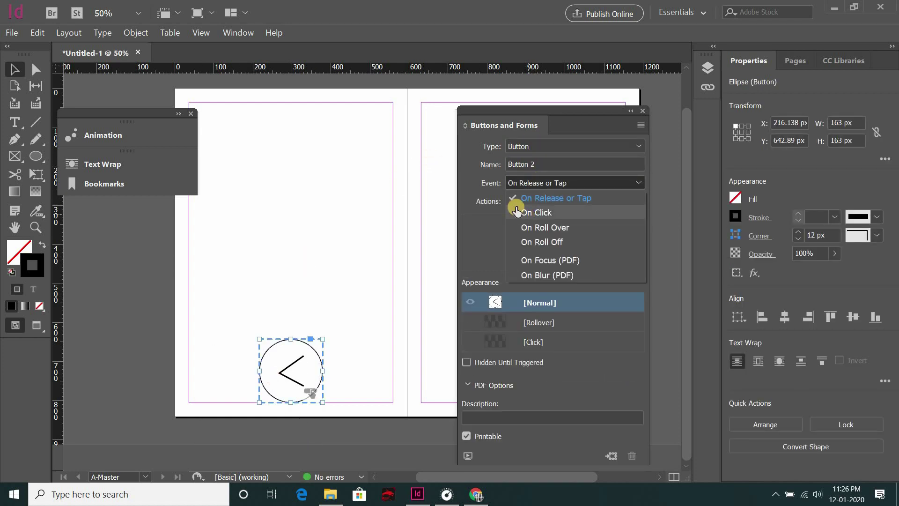
{"action": "left_click", "coordinate": [516, 209]}
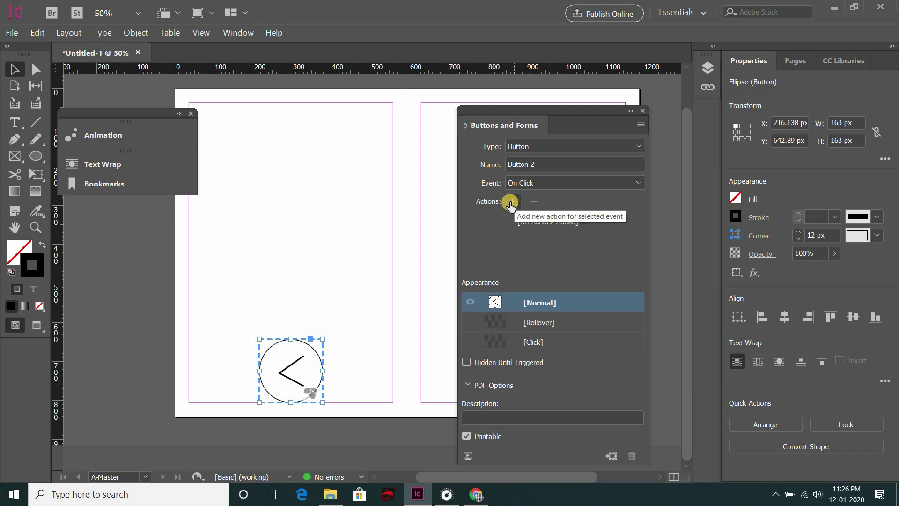
{"action": "left_click", "coordinate": [511, 202]}
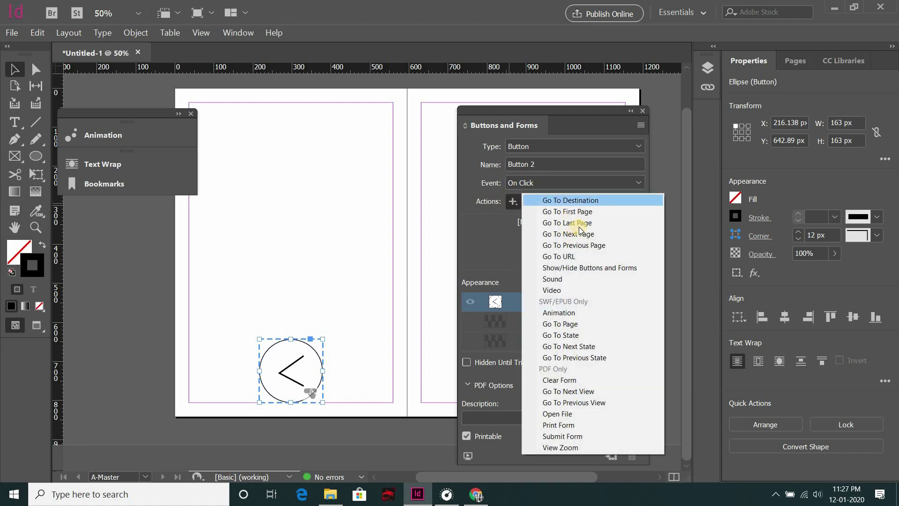
{"action": "left_click", "coordinate": [563, 245]}
Give Button 2 a blue Rollover stroke and red Click stroke, then redock the panel.
{"action": "left_click", "coordinate": [499, 336]}
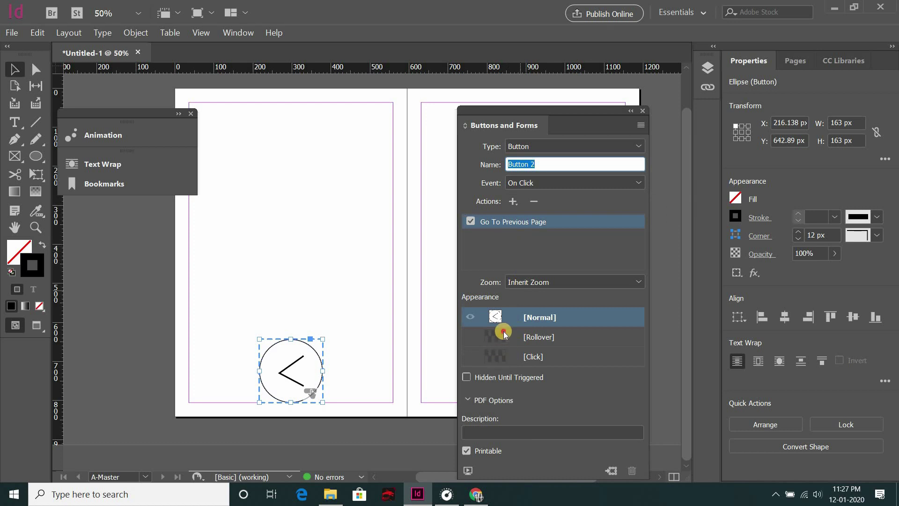
{"action": "double_click", "coordinate": [28, 274]}
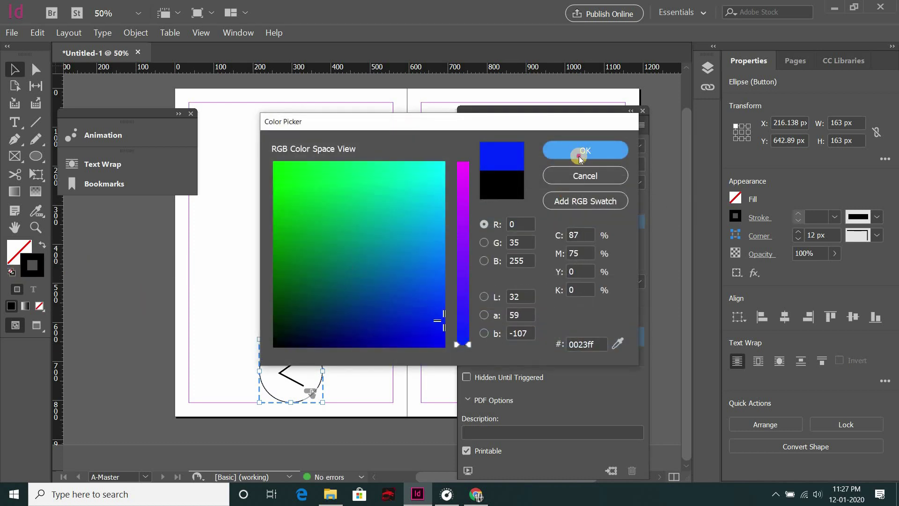
{"action": "key", "text": "Return"}
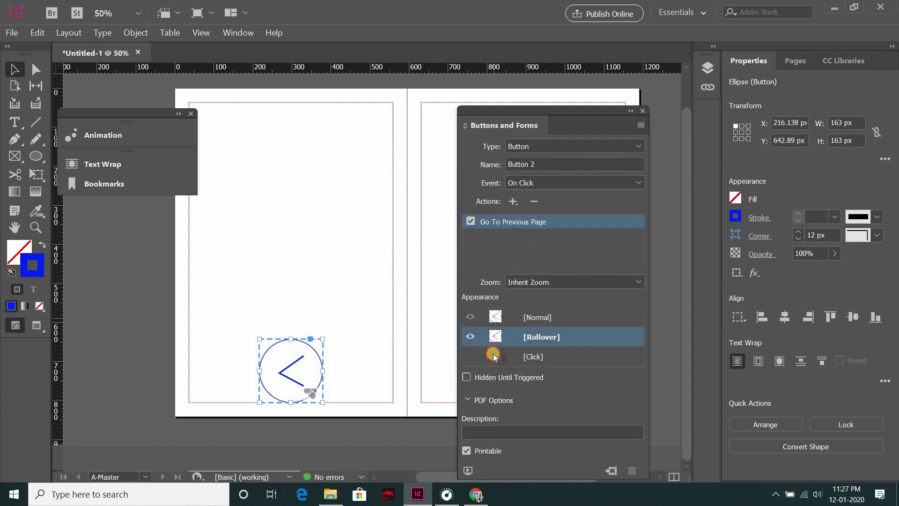
{"action": "left_click", "coordinate": [493, 356]}
{"action": "double_click", "coordinate": [27, 278]}
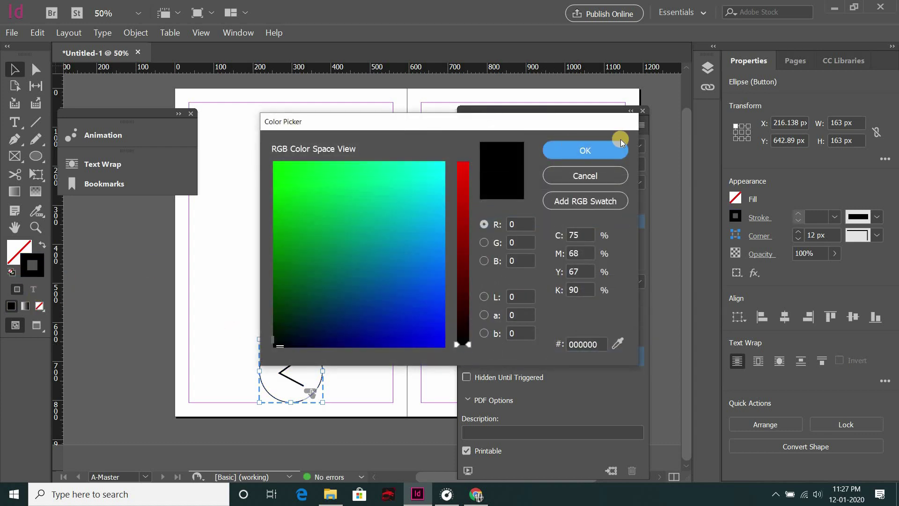
{"action": "left_click", "coordinate": [586, 150]}
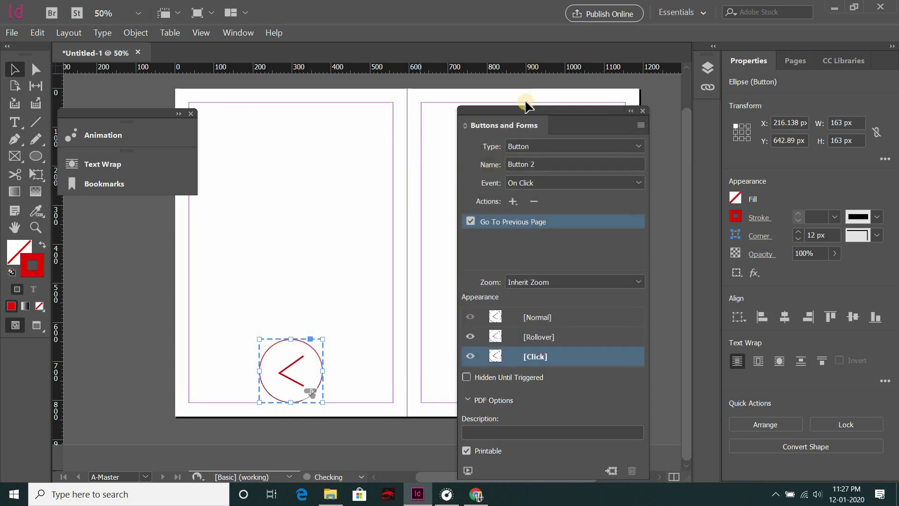
{"action": "left_click_drag", "start_coordinate": [525, 106], "coordinate": [101, 176]}
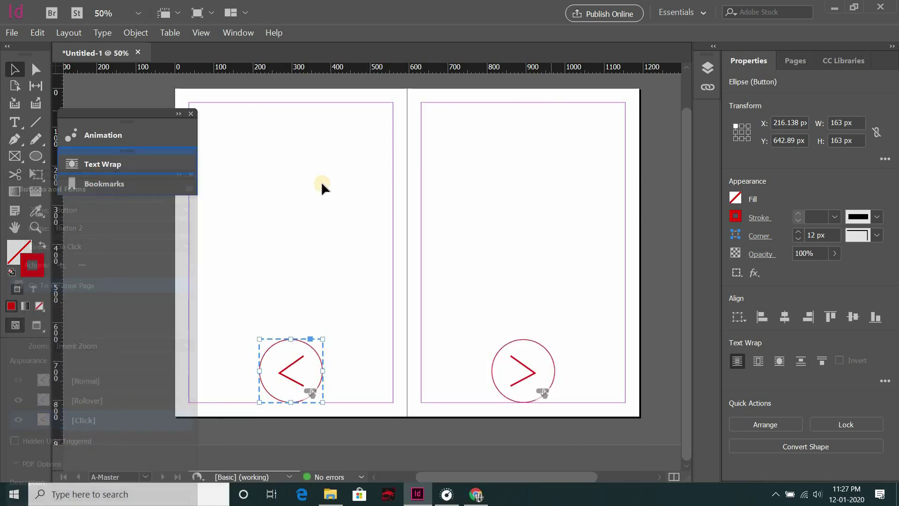
Leave the master for page 1 and scroll through the spreads showing the inherited arrow buttons.
{"action": "left_click", "coordinate": [795, 62]}
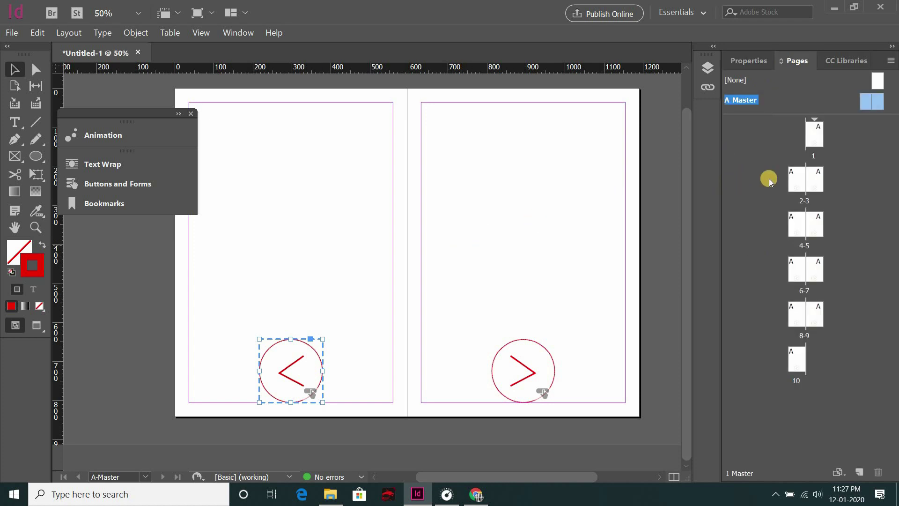
{"action": "left_click", "coordinate": [816, 138]}
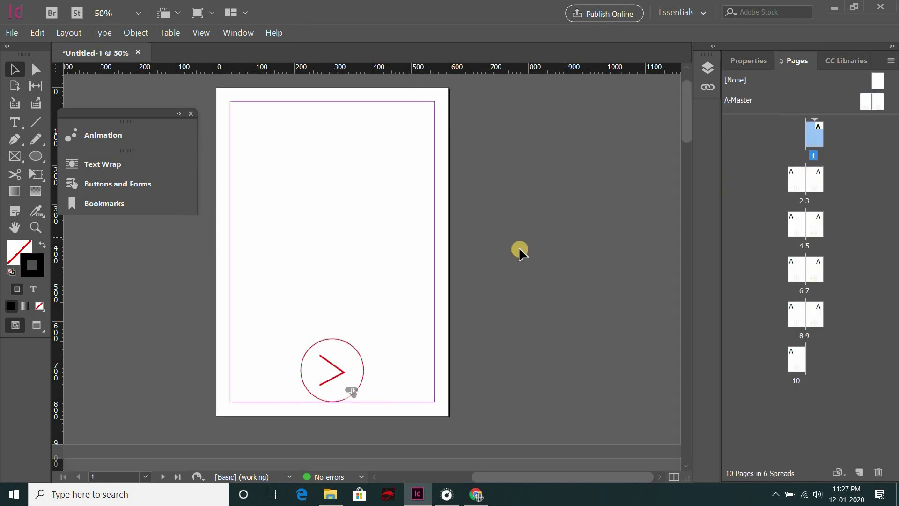
{"action": "scroll", "coordinate": [261, 244], "scroll_direction": "down", "scroll_amount": 5}
{"action": "scroll", "coordinate": [431, 210], "scroll_direction": "down", "scroll_amount": 2}
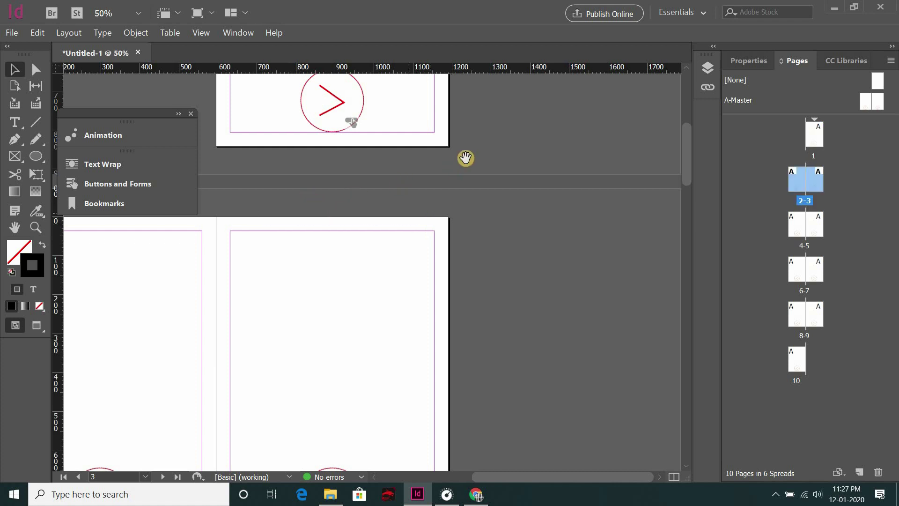
{"action": "scroll", "coordinate": [466, 155], "scroll_direction": "left", "scroll_amount": 4}
{"action": "scroll", "coordinate": [465, 151], "scroll_direction": "down", "scroll_amount": 1}
{"action": "scroll", "coordinate": [367, 249], "scroll_direction": "down", "scroll_amount": 3}
{"action": "scroll", "coordinate": [368, 255], "scroll_direction": "down", "scroll_amount": 2}
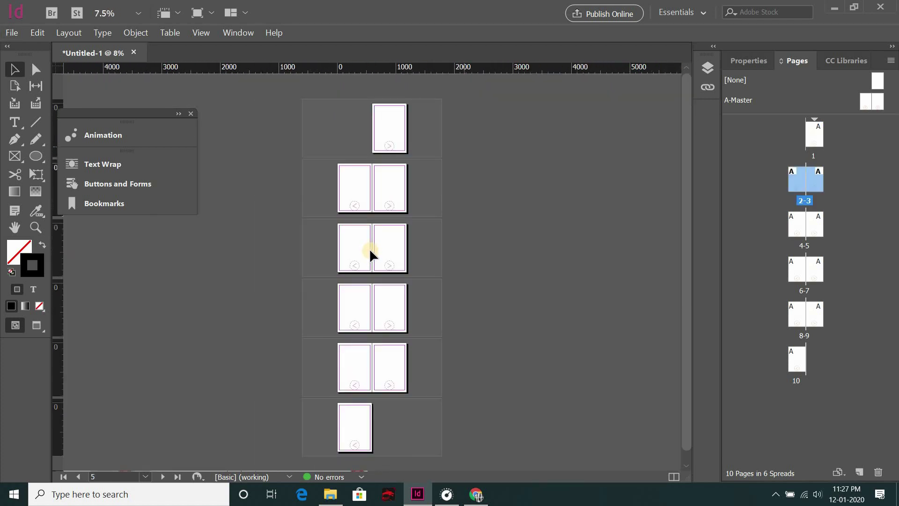
{"action": "scroll", "coordinate": [367, 257], "scroll_direction": "up", "scroll_amount": 4}
{"action": "scroll", "coordinate": [366, 262], "scroll_direction": "down", "scroll_amount": 2}
{"action": "scroll", "coordinate": [365, 264], "scroll_direction": "down", "scroll_amount": 2}
{"action": "scroll", "coordinate": [364, 265], "scroll_direction": "down", "scroll_amount": 3}
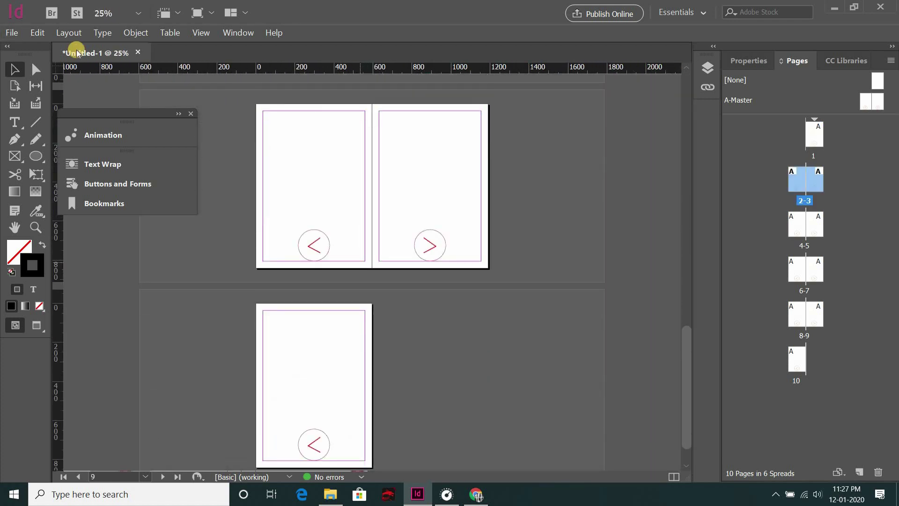
{"action": "left_click", "coordinate": [13, 34]}
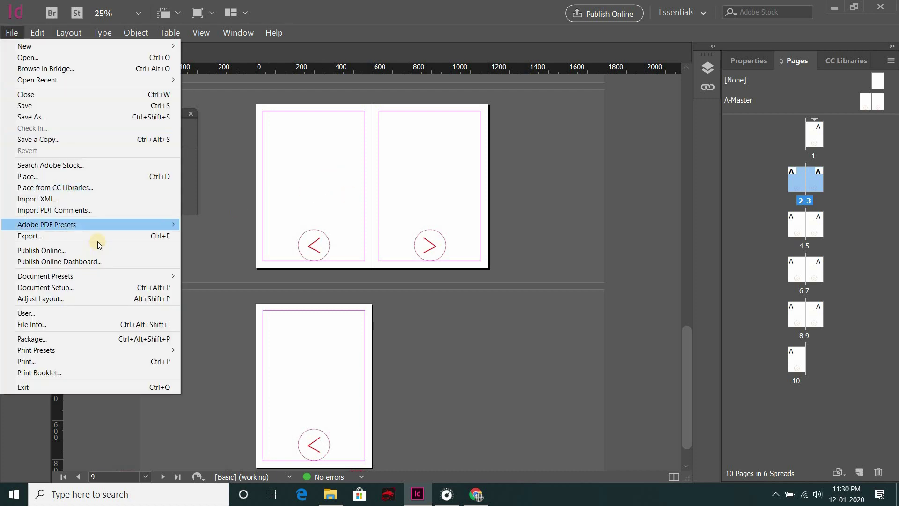
Export the document as Adobe PDF (Interactive) named 'new' in the Documents folder.
{"action": "left_click", "coordinate": [97, 236]}
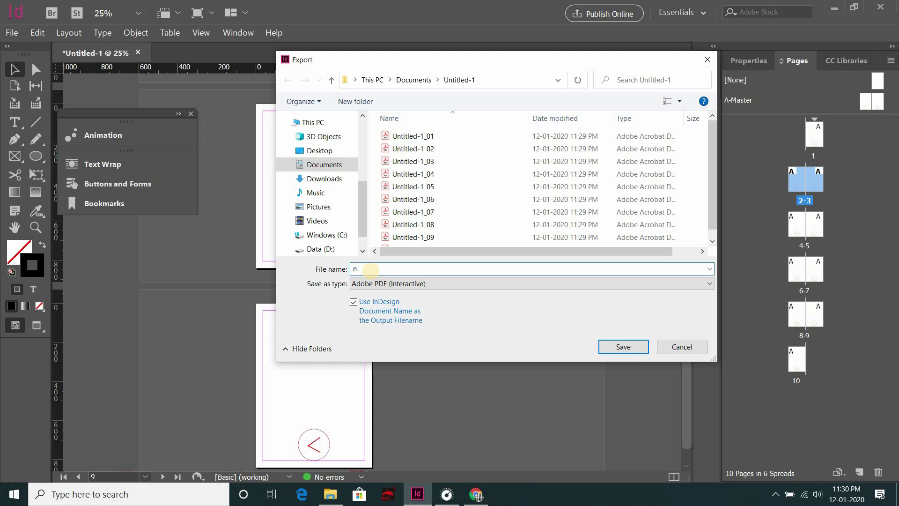
{"action": "left_click", "coordinate": [312, 168]}
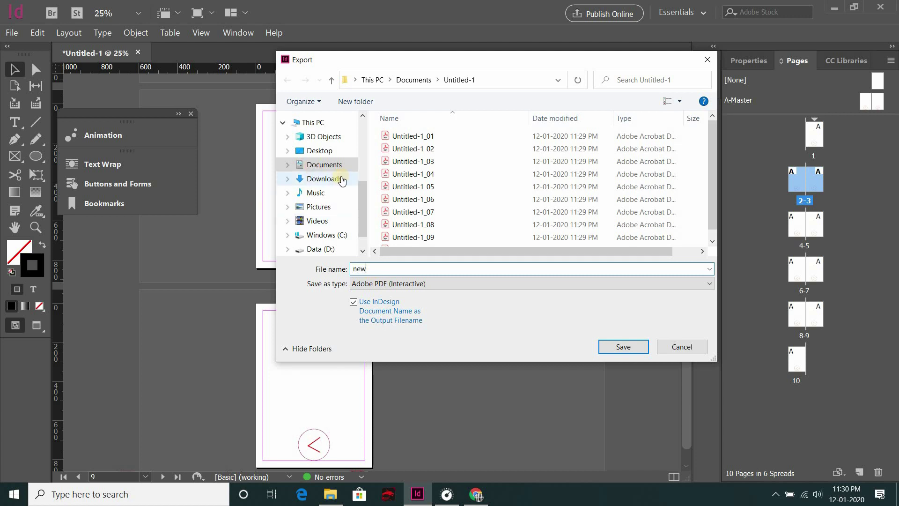
{"action": "left_click", "coordinate": [628, 346]}
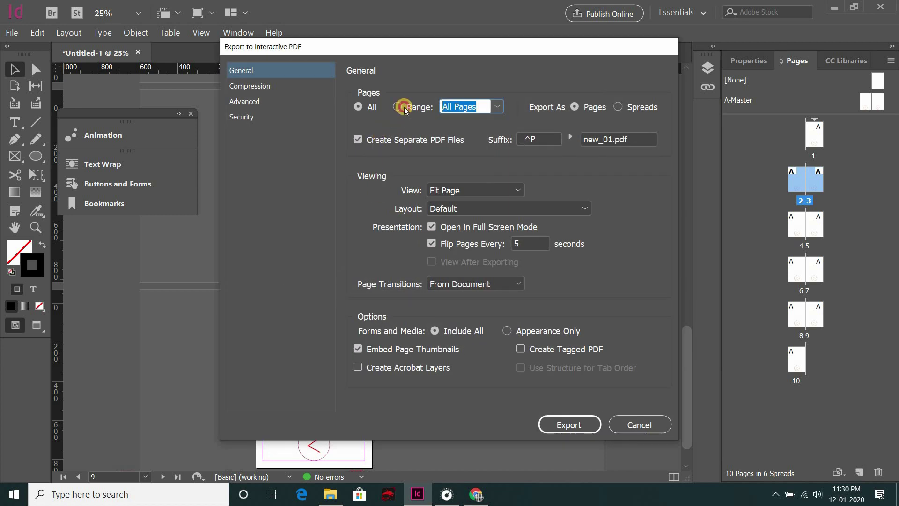
Export all pages as a single combined interactive PDF of spreads.
{"action": "left_click", "coordinate": [404, 108]}
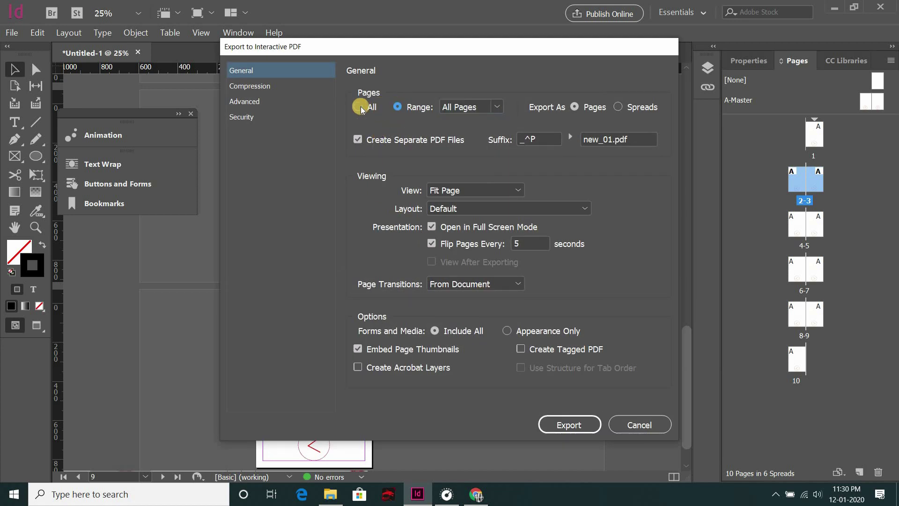
{"action": "left_click", "coordinate": [492, 109]}
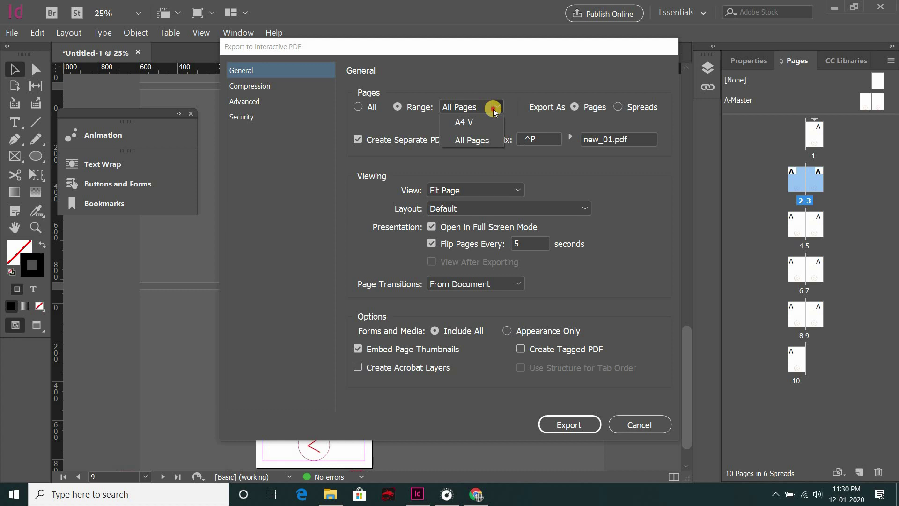
{"action": "left_click", "coordinate": [449, 107]}
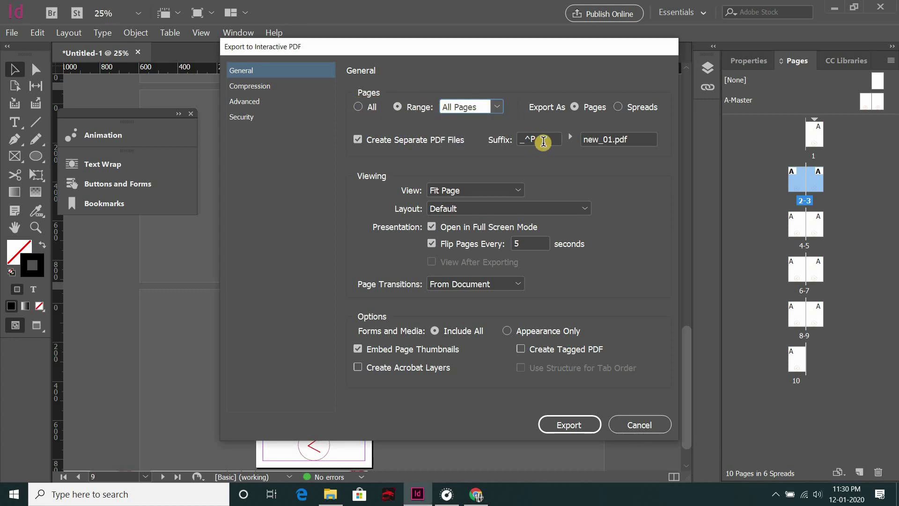
{"action": "left_click", "coordinate": [566, 139]}
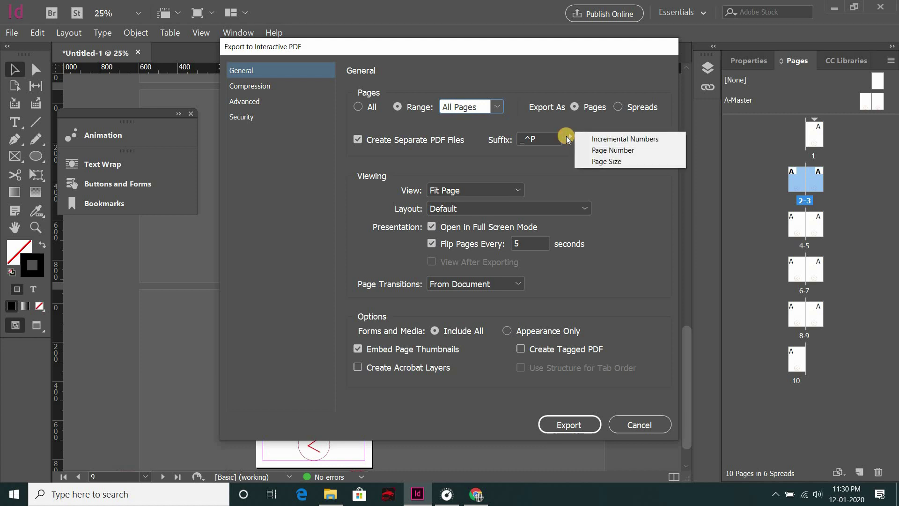
{"action": "left_click", "coordinate": [420, 141]}
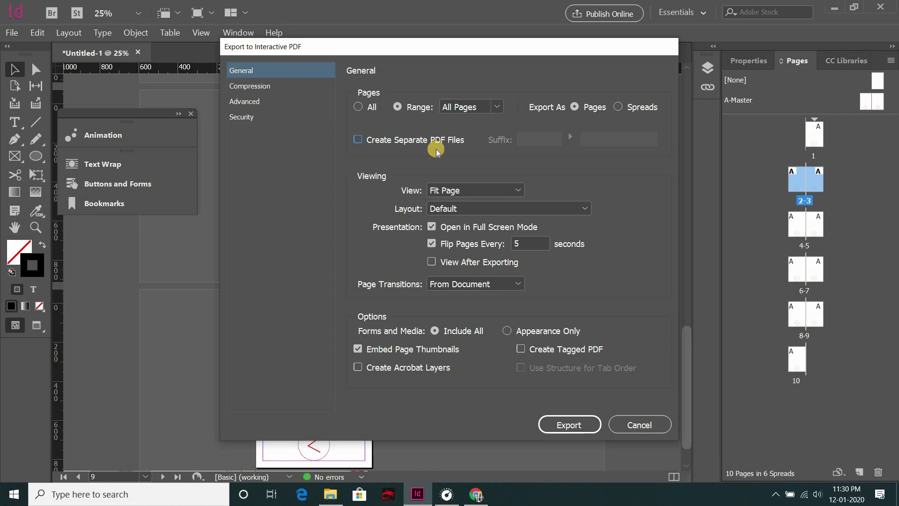
{"action": "left_click", "coordinate": [619, 109]}
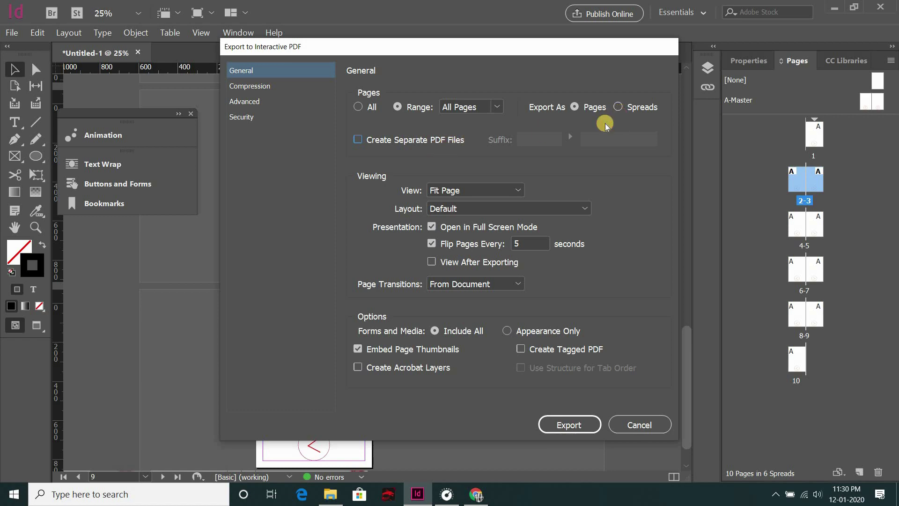
{"action": "left_click", "coordinate": [591, 424]}
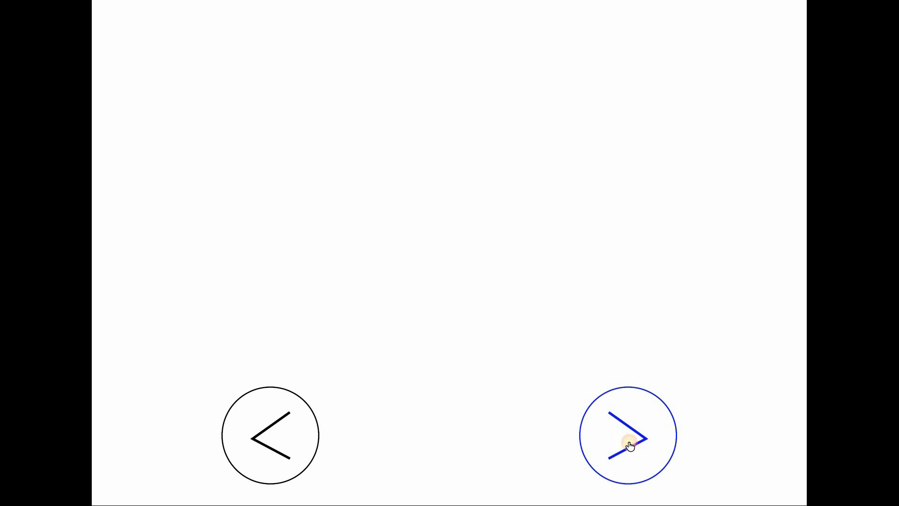
Page forward and back through the full-screen PDF using the < and > arrow buttons.
{"action": "left_click", "coordinate": [630, 445]}
{"action": "left_click", "coordinate": [435, 445]}
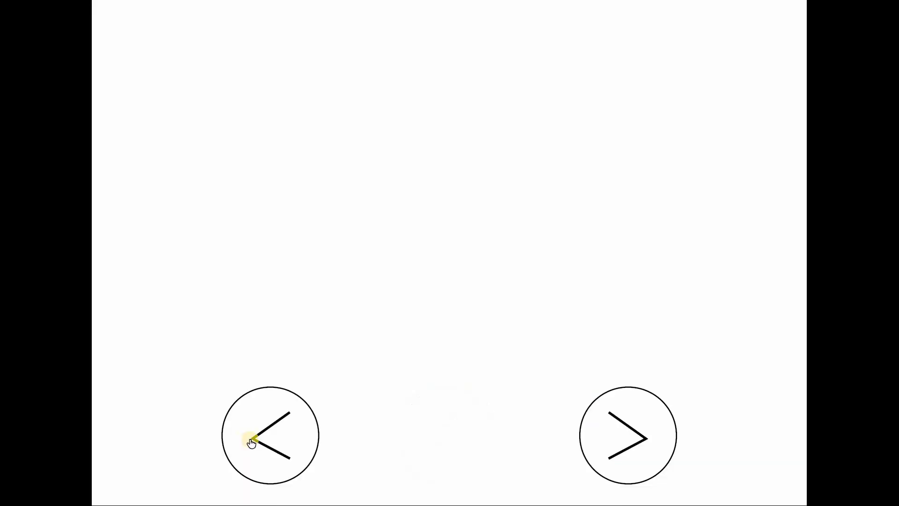
{"action": "left_click", "coordinate": [252, 443]}
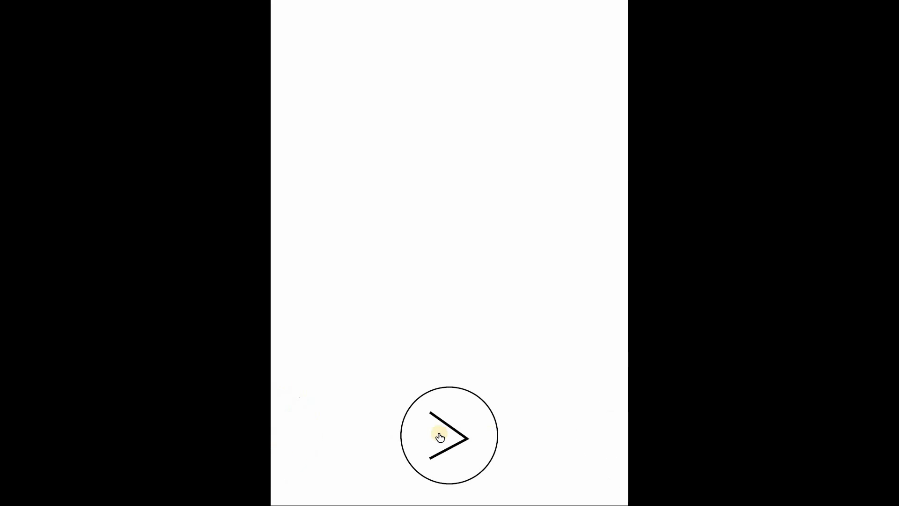
{"action": "left_click", "coordinate": [443, 448]}
{"action": "left_click", "coordinate": [257, 445]}
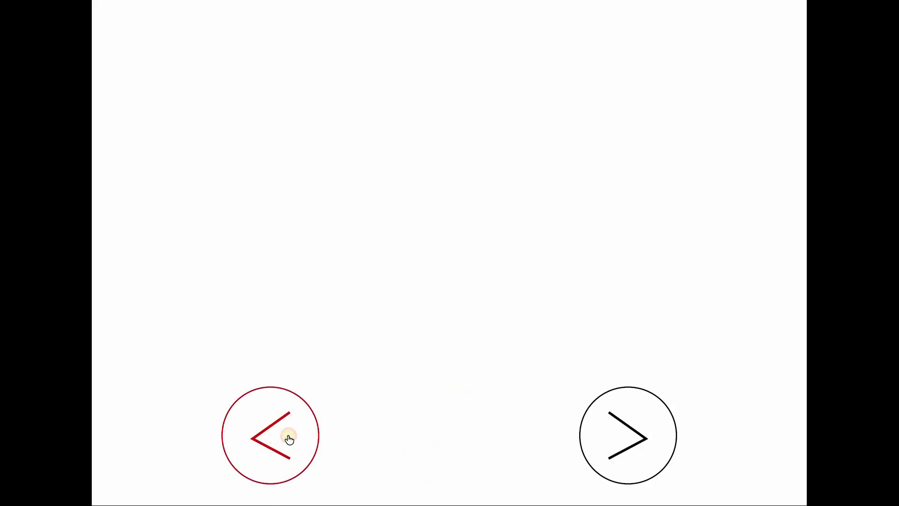
{"action": "left_click", "coordinate": [290, 438]}
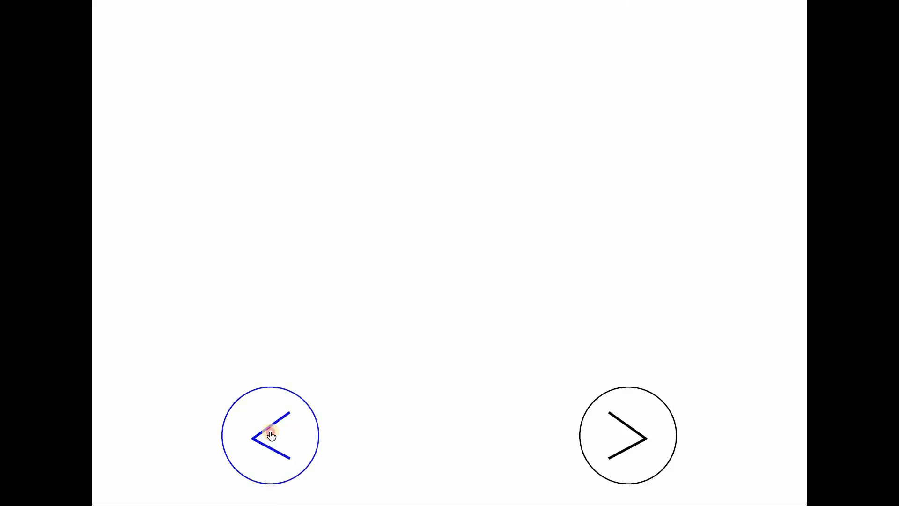
{"action": "left_click", "coordinate": [271, 435]}
{"action": "left_click", "coordinate": [478, 438]}
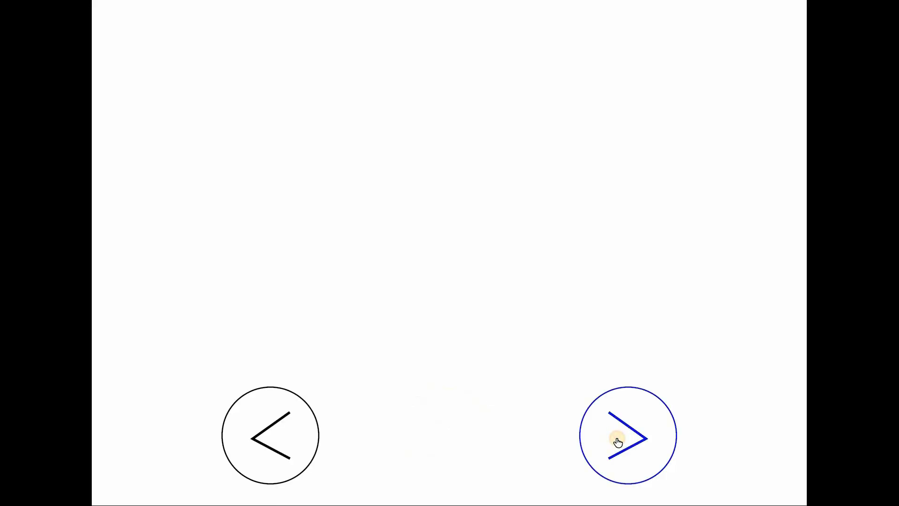
{"action": "left_click", "coordinate": [593, 439]}
{"action": "left_click", "coordinate": [407, 436]}
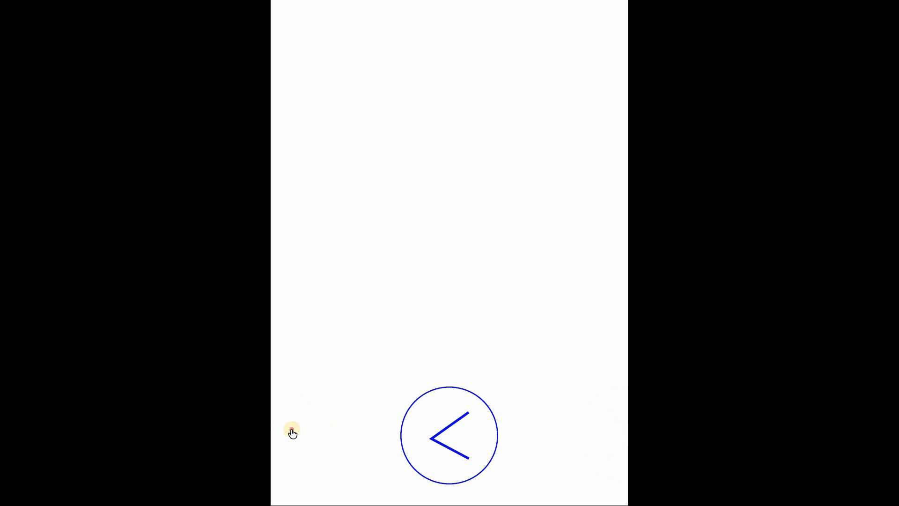
{"action": "left_click", "coordinate": [292, 431]}
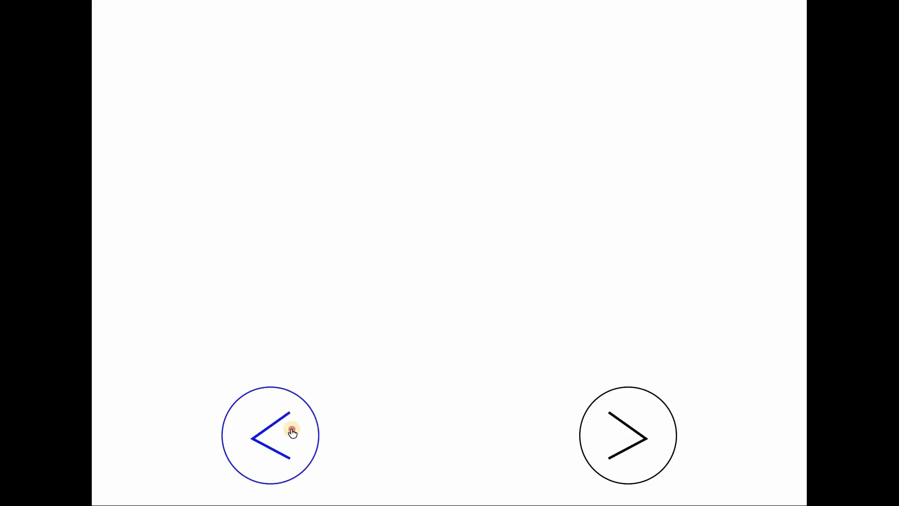
{"action": "left_click", "coordinate": [292, 432]}
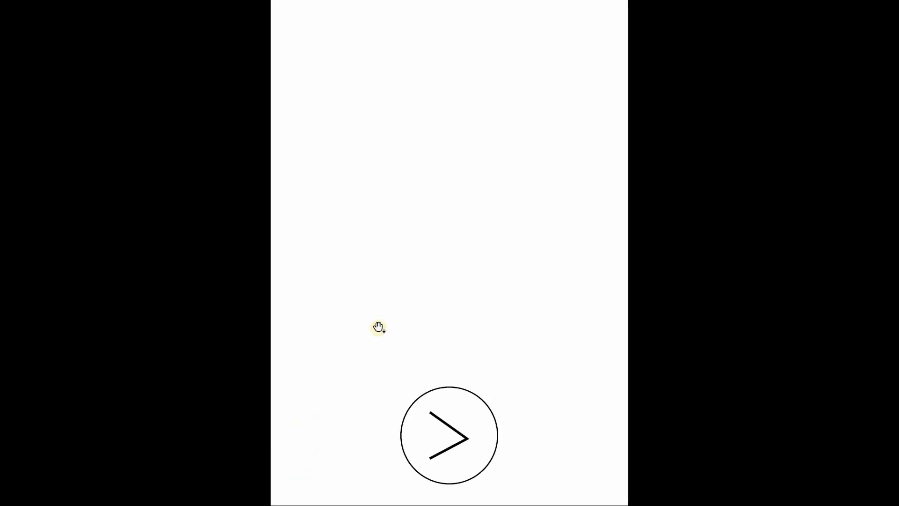